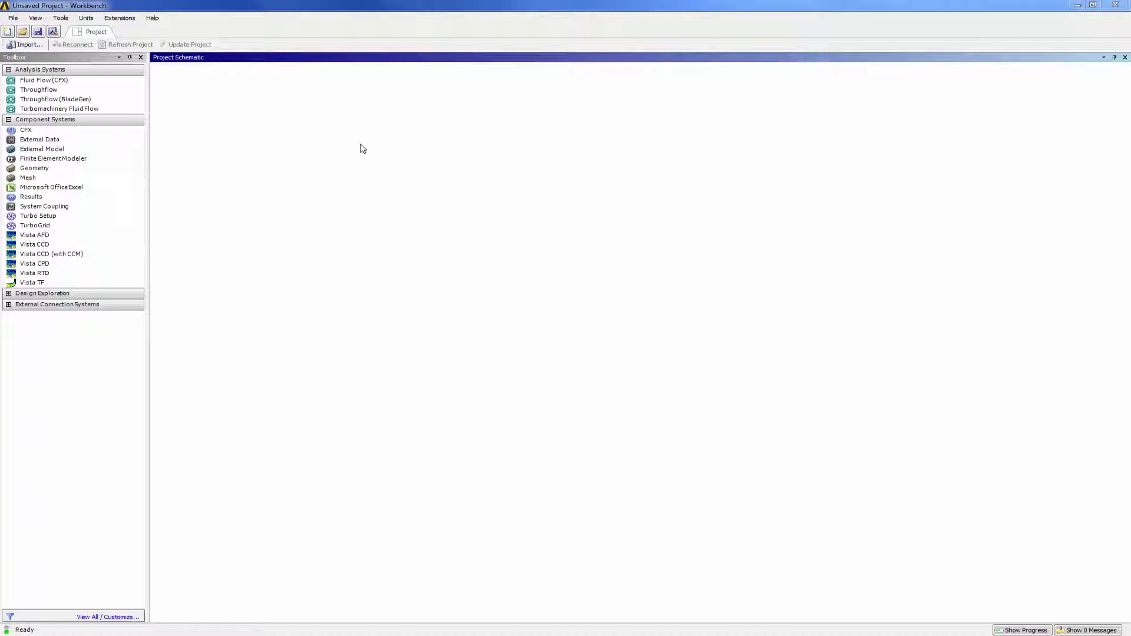
Add a standalone Vista CCD system to the Project Schematic, keeping the default name Vista CCD
left_click_drag(71, 243, 222, 127)
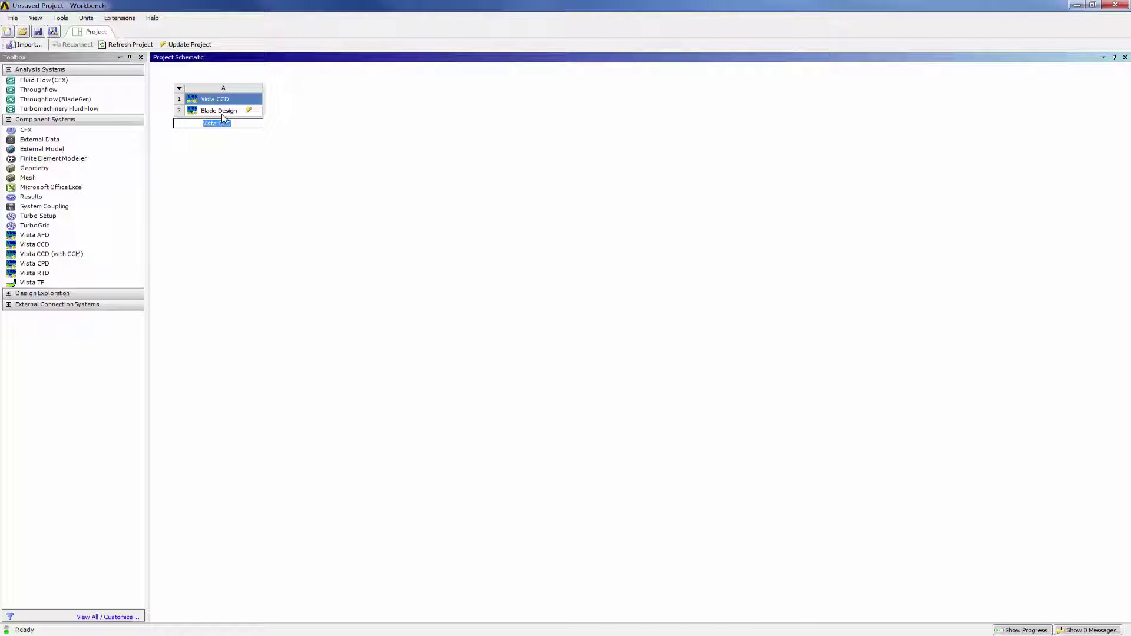
left_click(224, 113)
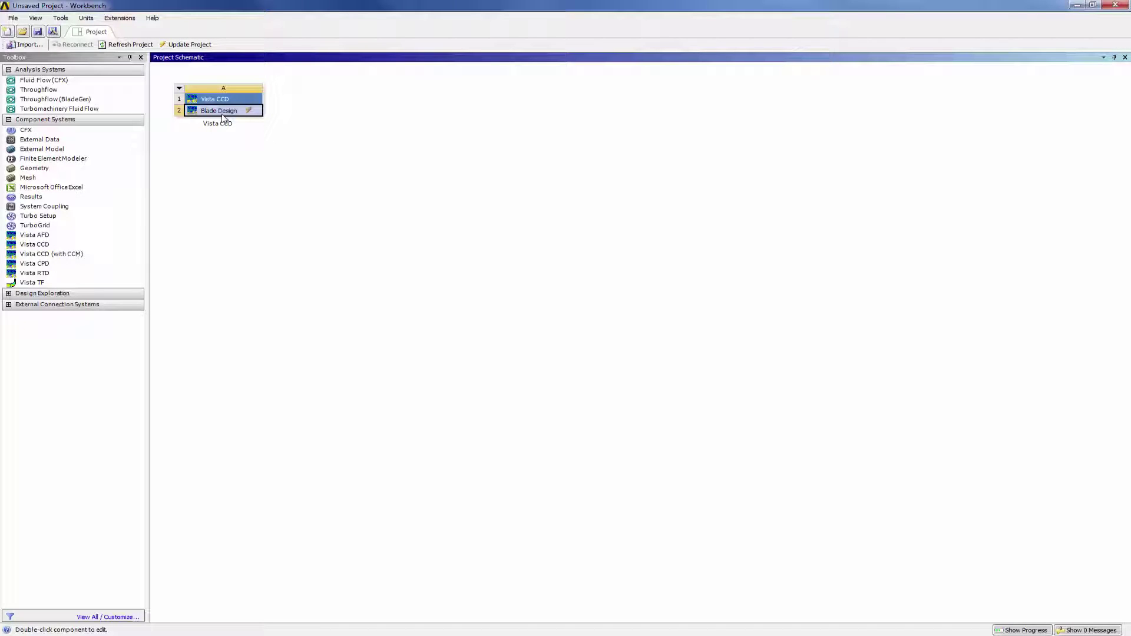
Open Blade Design and review the Vista CCD gas properties, geometry and results inputs
double_click(223, 117)
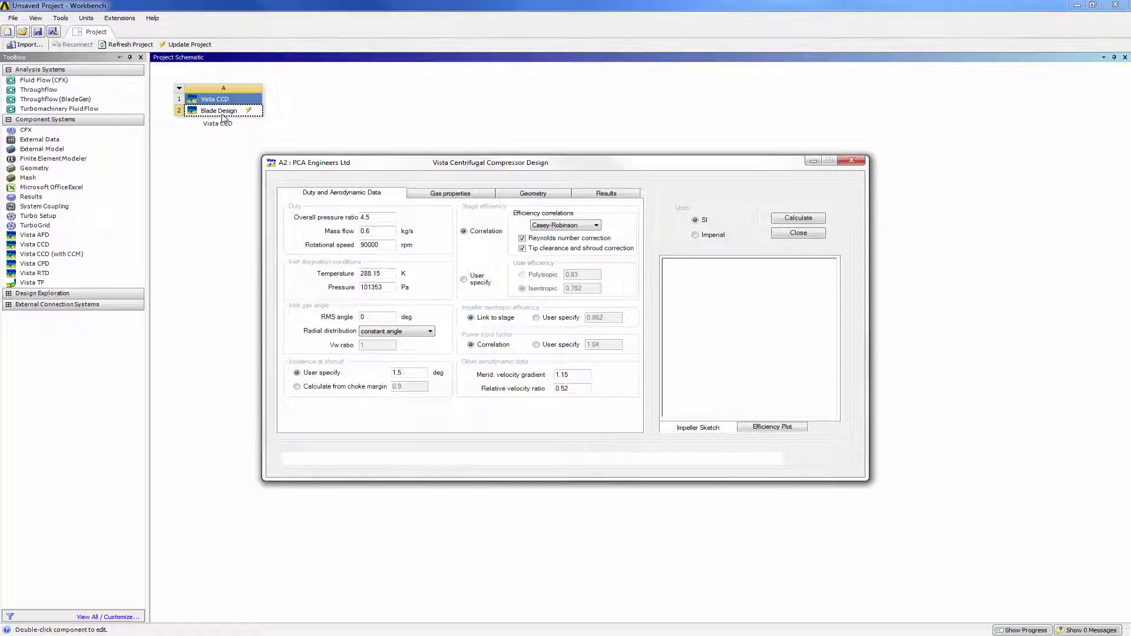
left_click(430, 194)
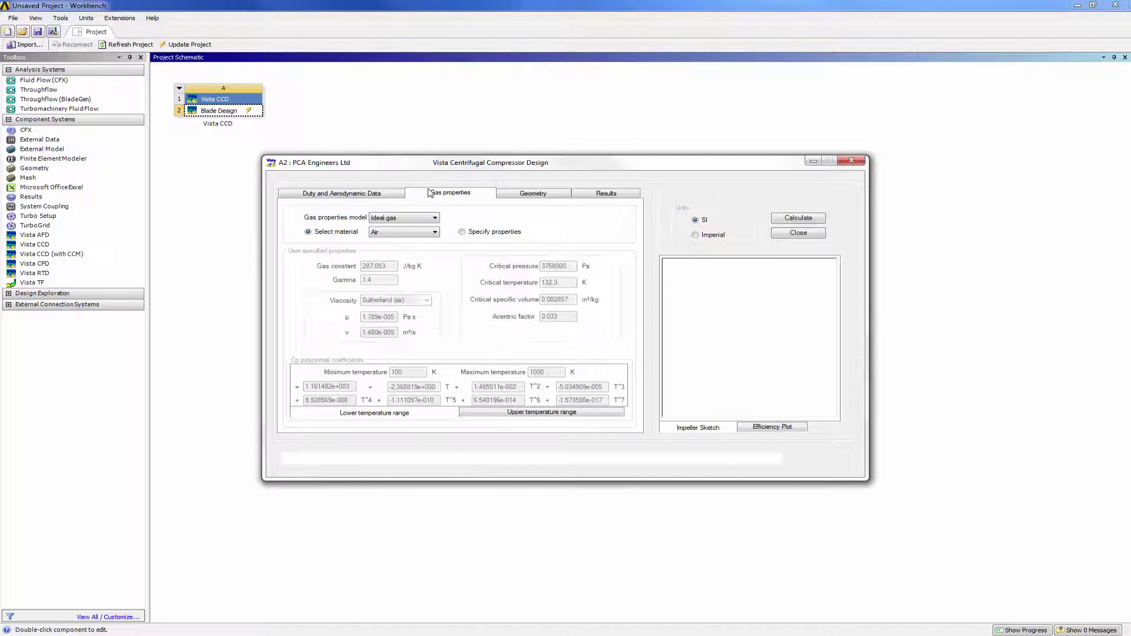
left_click(515, 194)
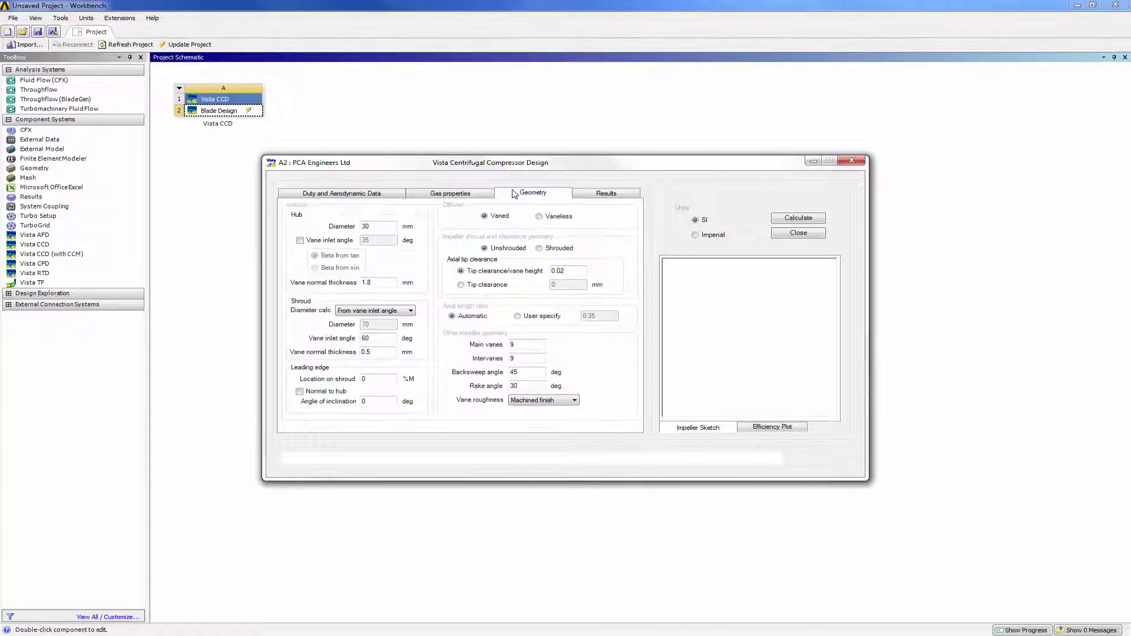
left_click(598, 195)
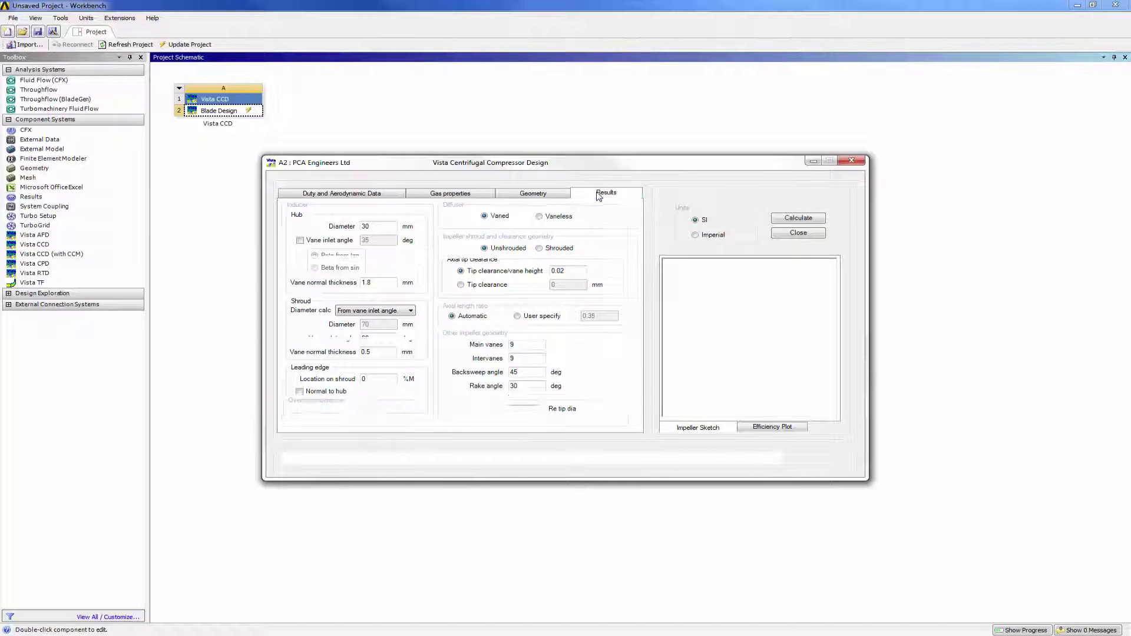
Calculate the compressor design, view the Casey-Robinson efficiency plot, and close Vista CCD
left_click(783, 220)
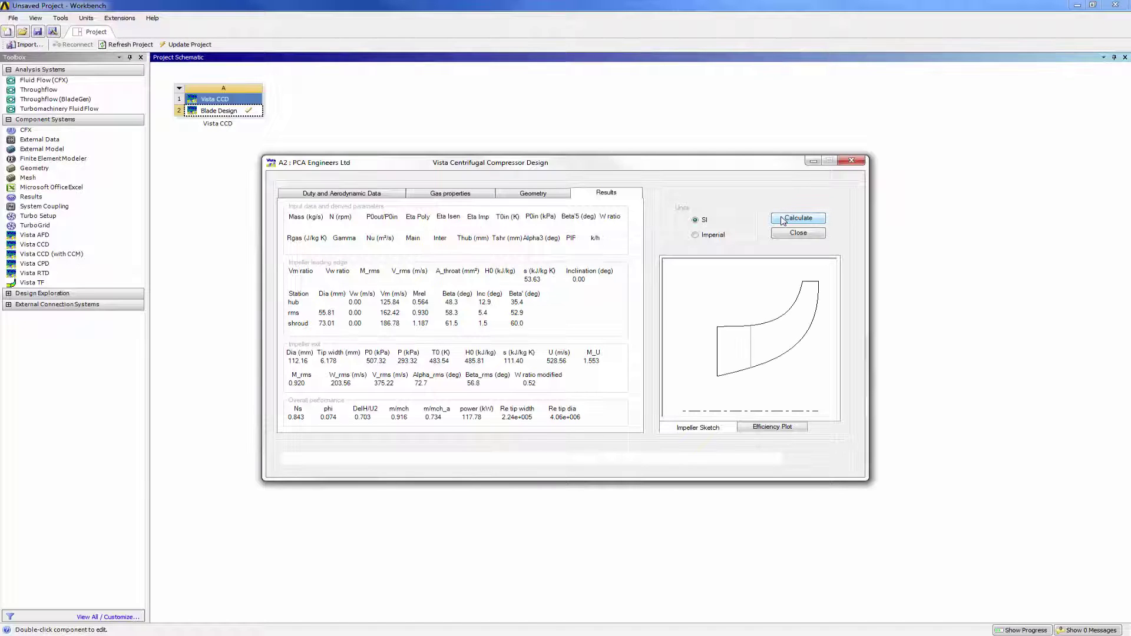
left_click(778, 427)
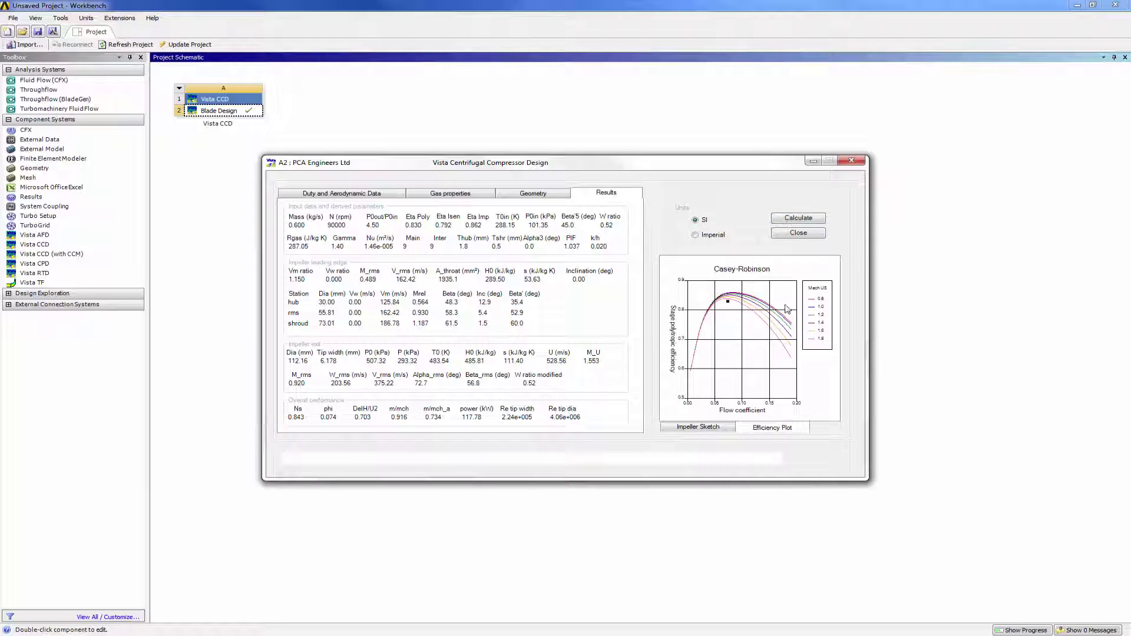
left_click(800, 234)
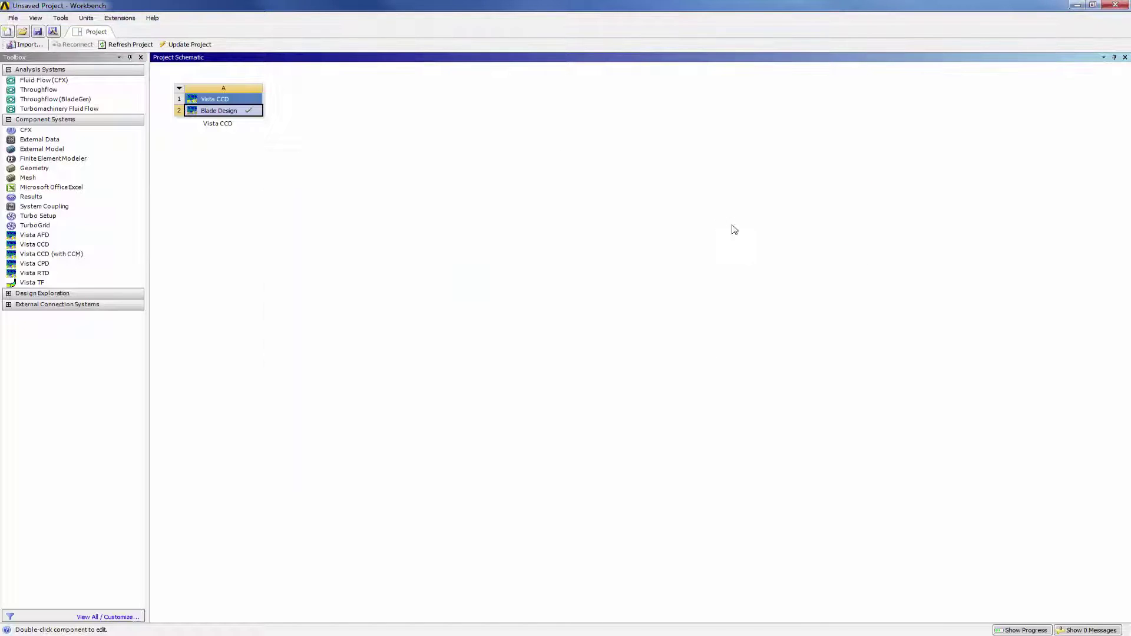
Create linked Turbo Setup, Geometry and Turbomachinery Fluid Flow systems from Blade Design
right_click(231, 113)
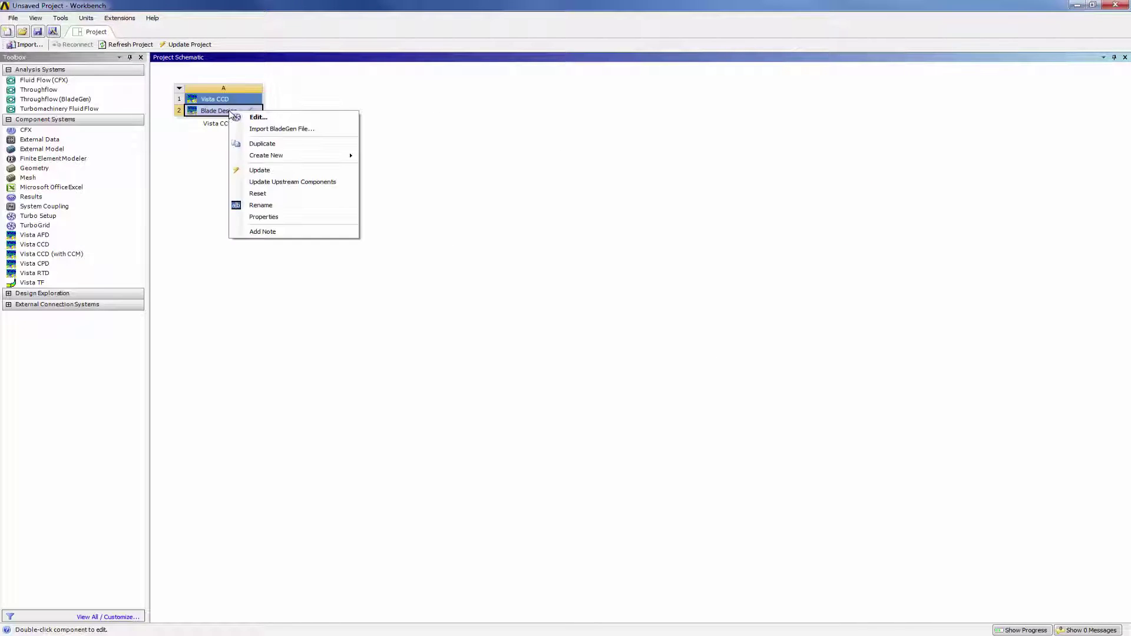
mouse_move(297, 157)
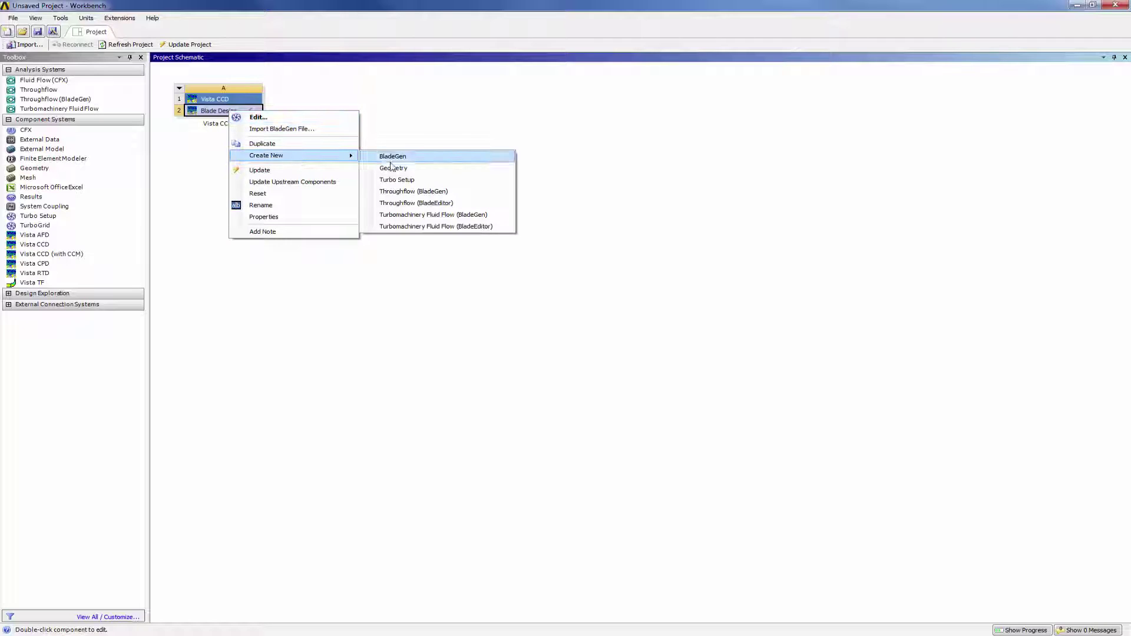
left_click(411, 227)
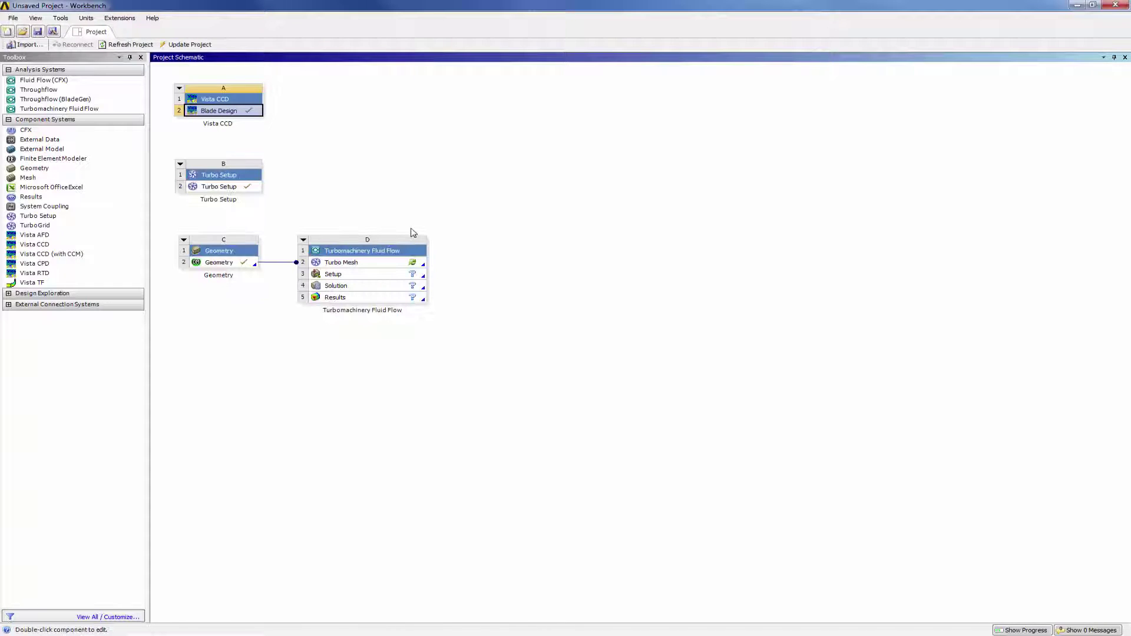
Open the Geometry in DesignModeler and view the 18-body impeller side-on
double_click(250, 268)
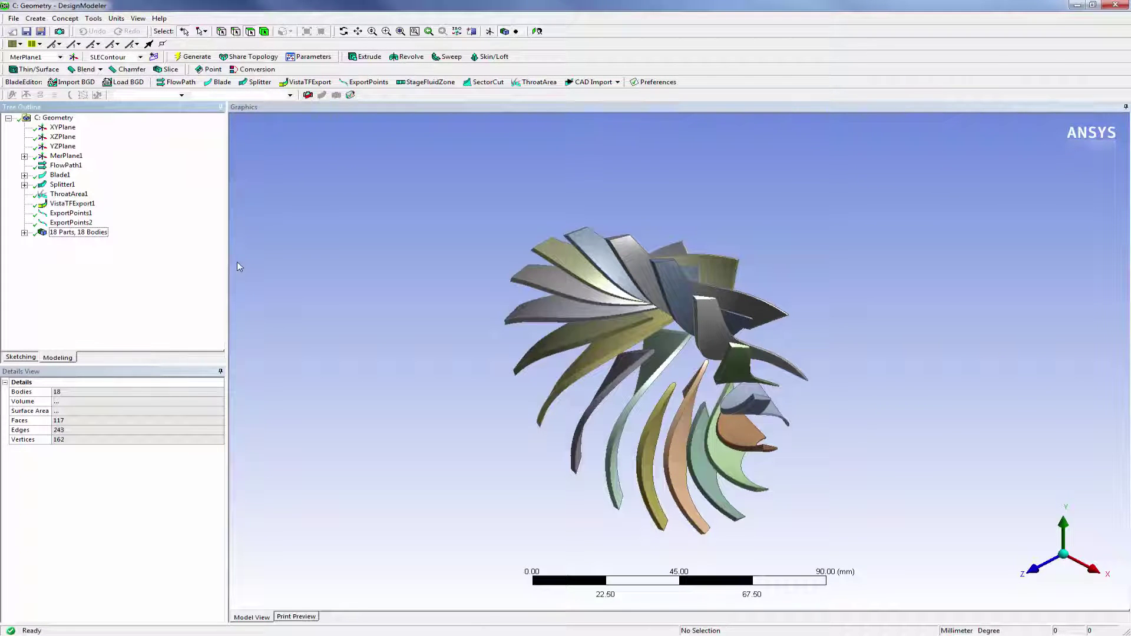
left_click(313, 266)
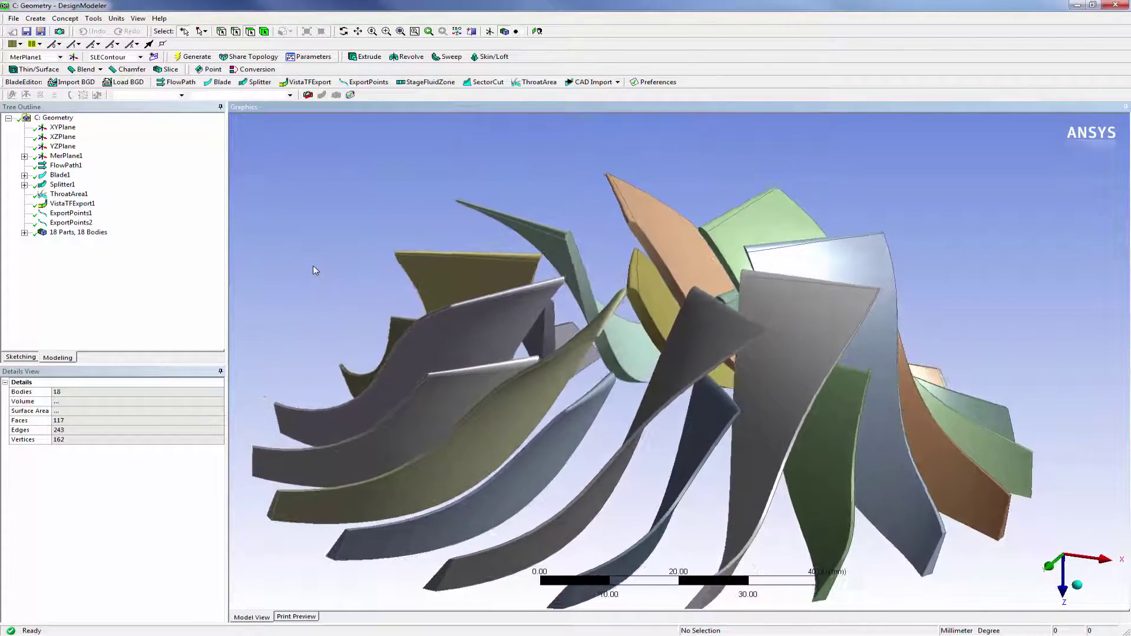
left_click(533, 32)
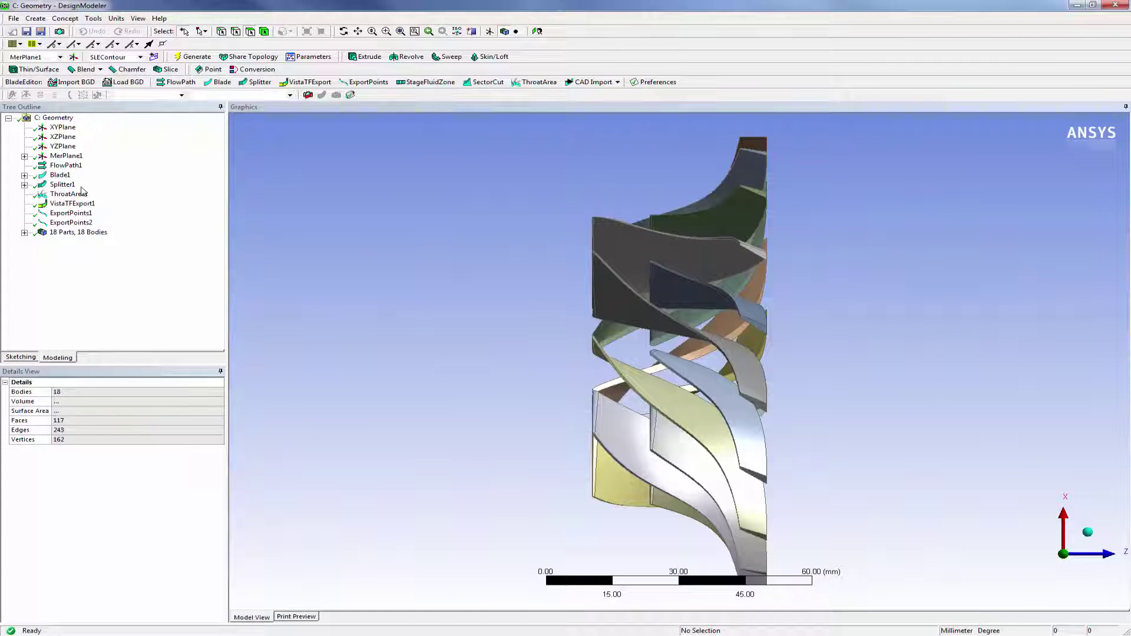
Review FlowPath1's details: centrifugal compressor, right handed, six fixed-span layers
left_click(66, 166)
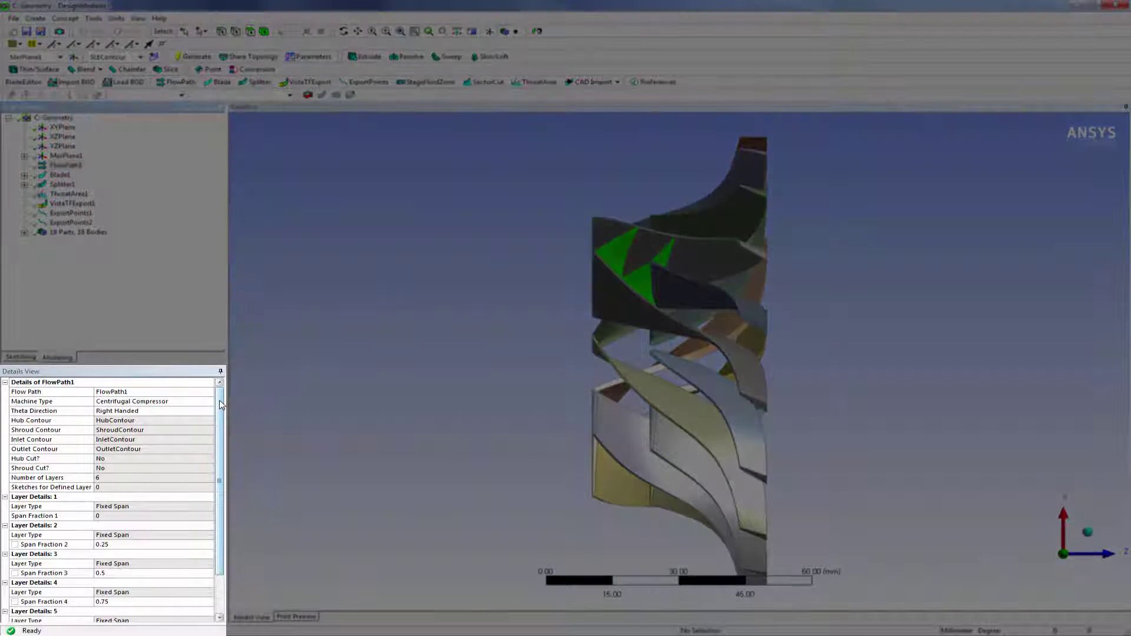
left_click_drag(222, 404, 222, 447)
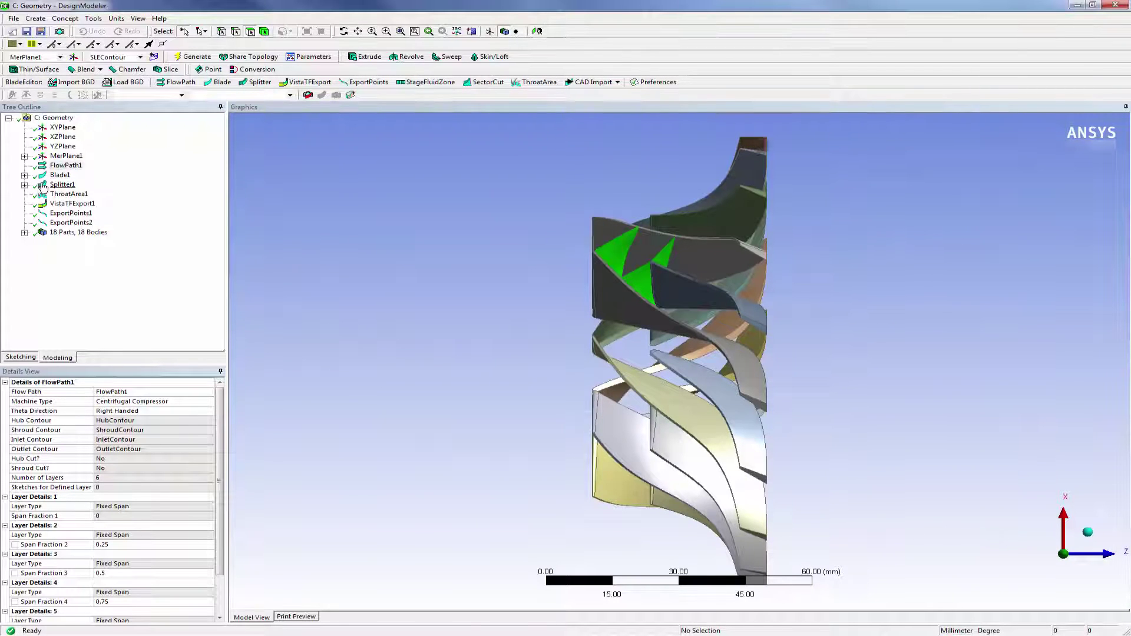
Move Blade1_Camberline1's angle points near M′ 0.45 and 2.0 and thickness point near M 19, then regenerate
left_click(59, 175)
left_click(24, 175)
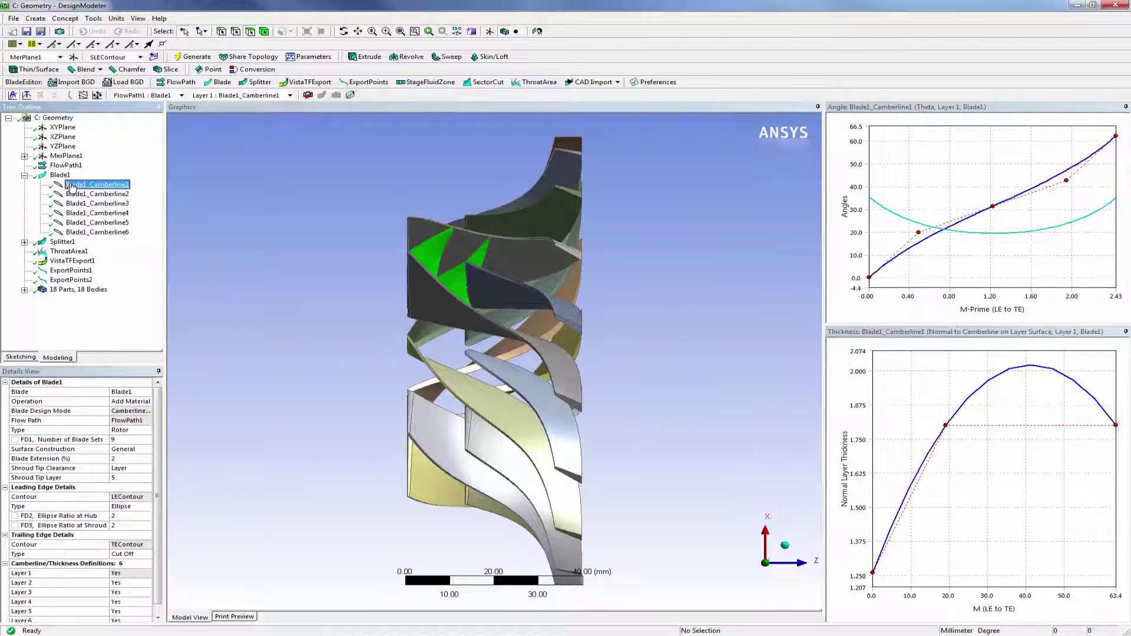
left_click(72, 186)
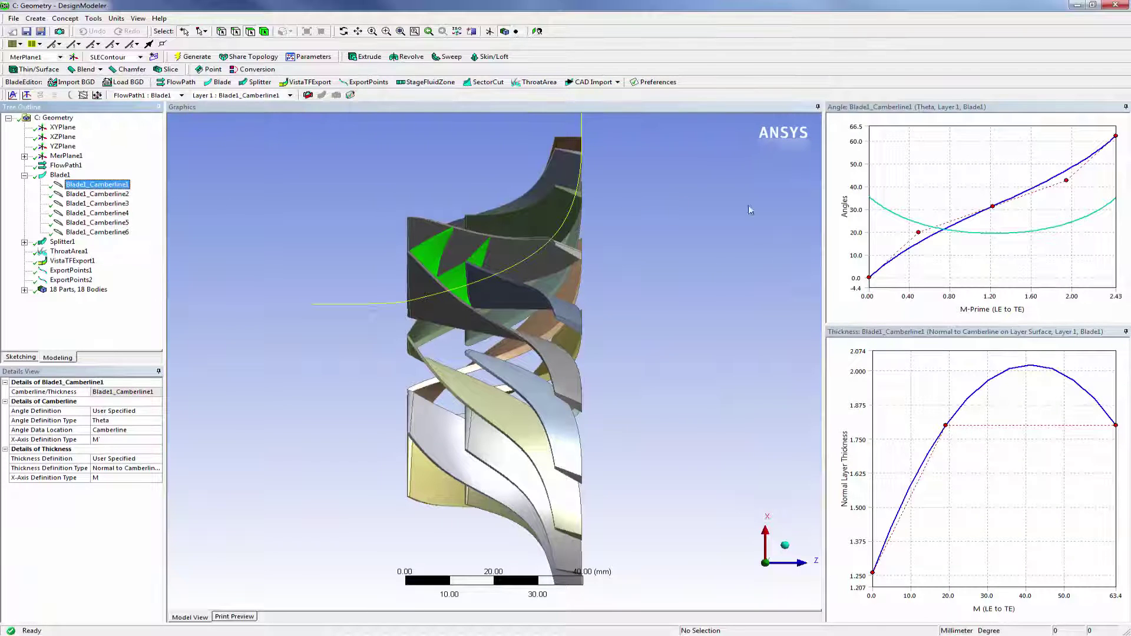
left_click(920, 234)
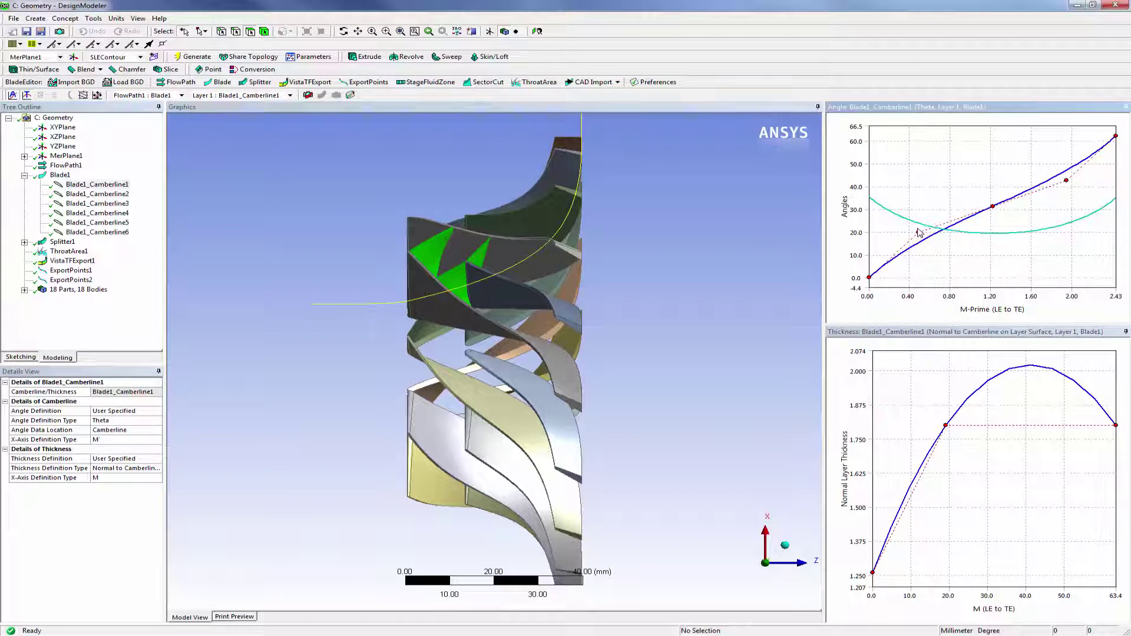
left_click_drag(917, 234, 913, 230)
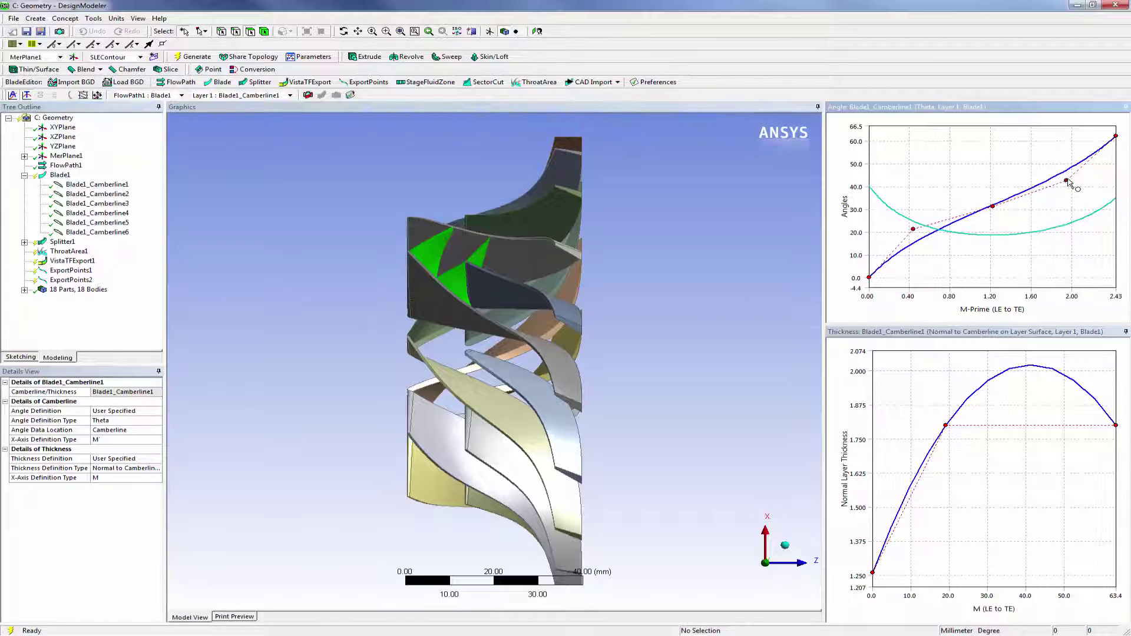
left_click_drag(1066, 183, 1072, 184)
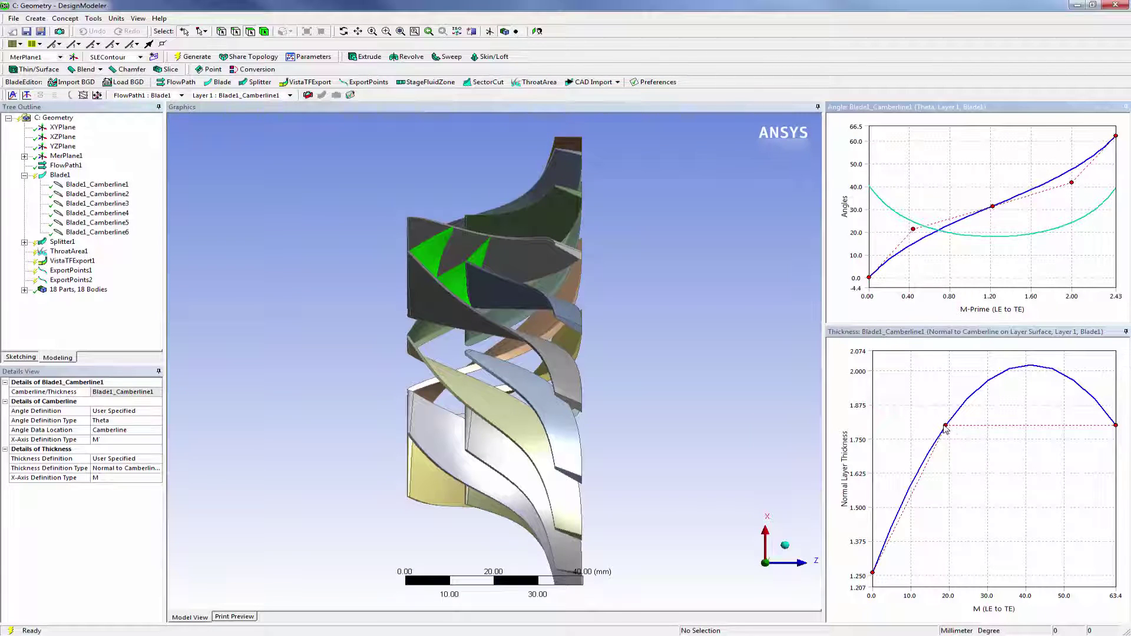
left_click_drag(945, 426, 941, 426)
left_click(203, 56)
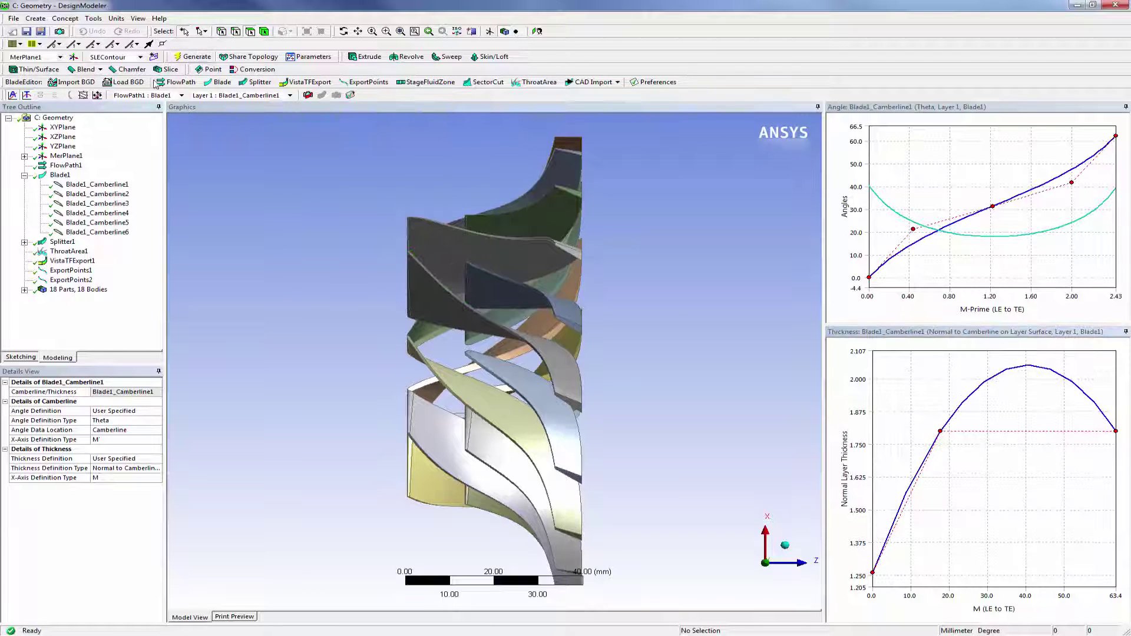
left_click(25, 176)
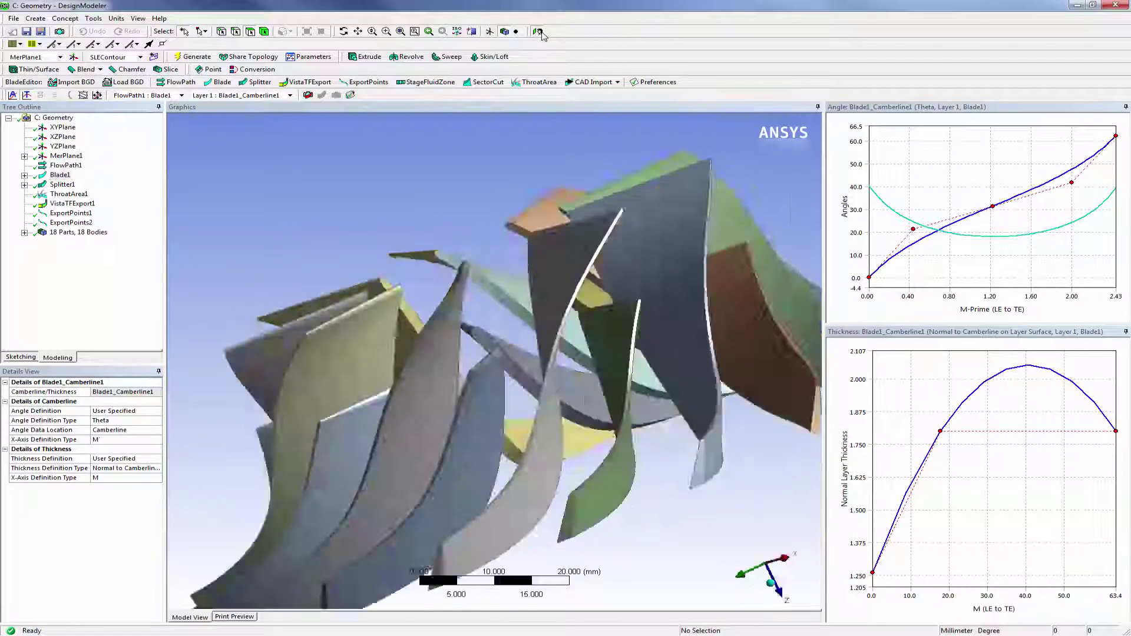
Review Splitter1's blade settings and ExportPoints1's TurboGrid export of Blade1 layers 1–4
left_click(70, 186)
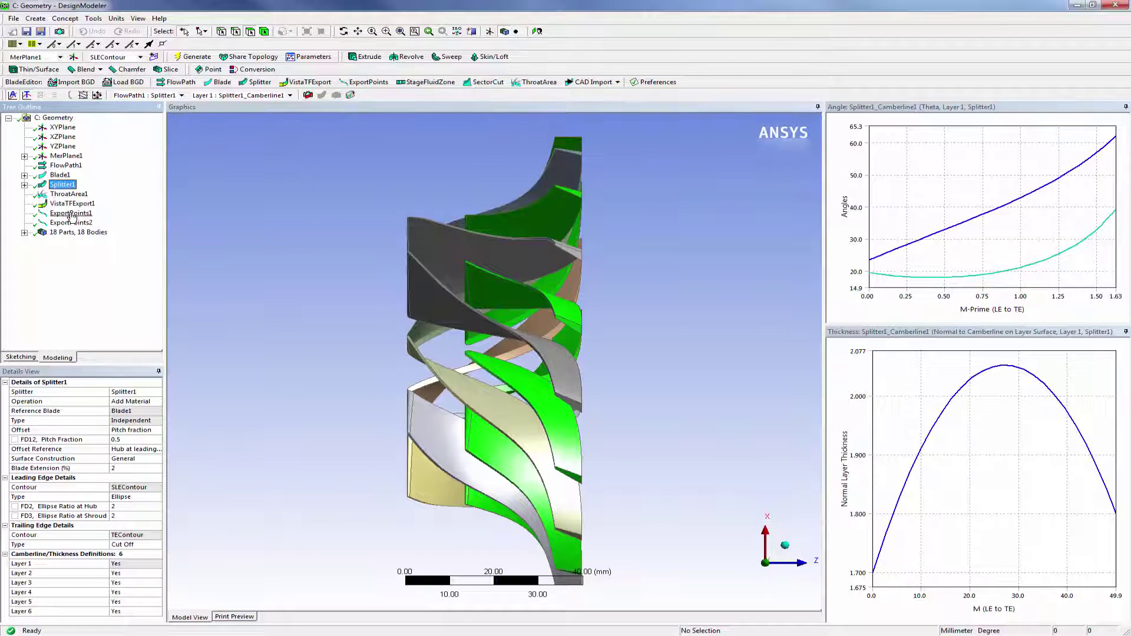
left_click(71, 213)
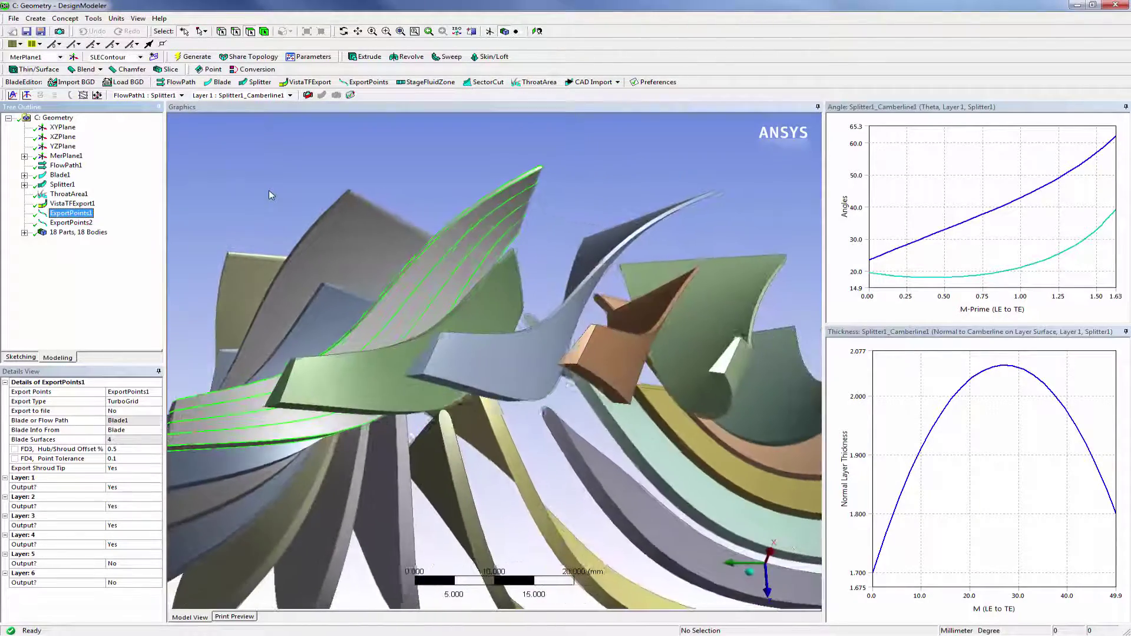
Review ExportPoints2's Splitter1 export (layers 1–4 only) and reset the view to the whole impeller
left_click(71, 223)
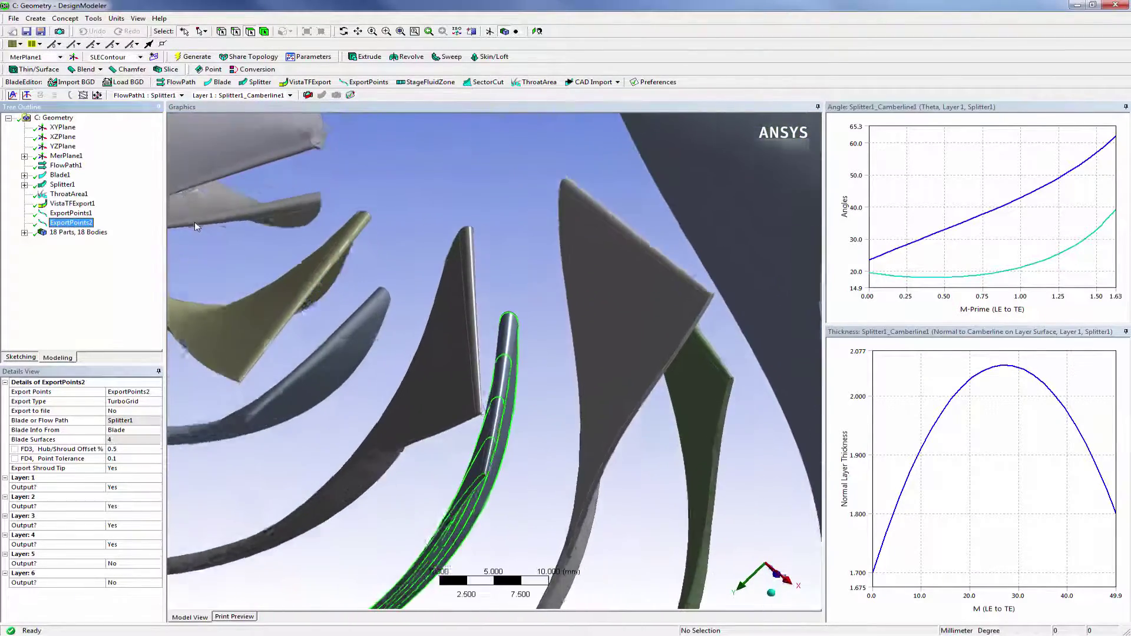
left_click(539, 32)
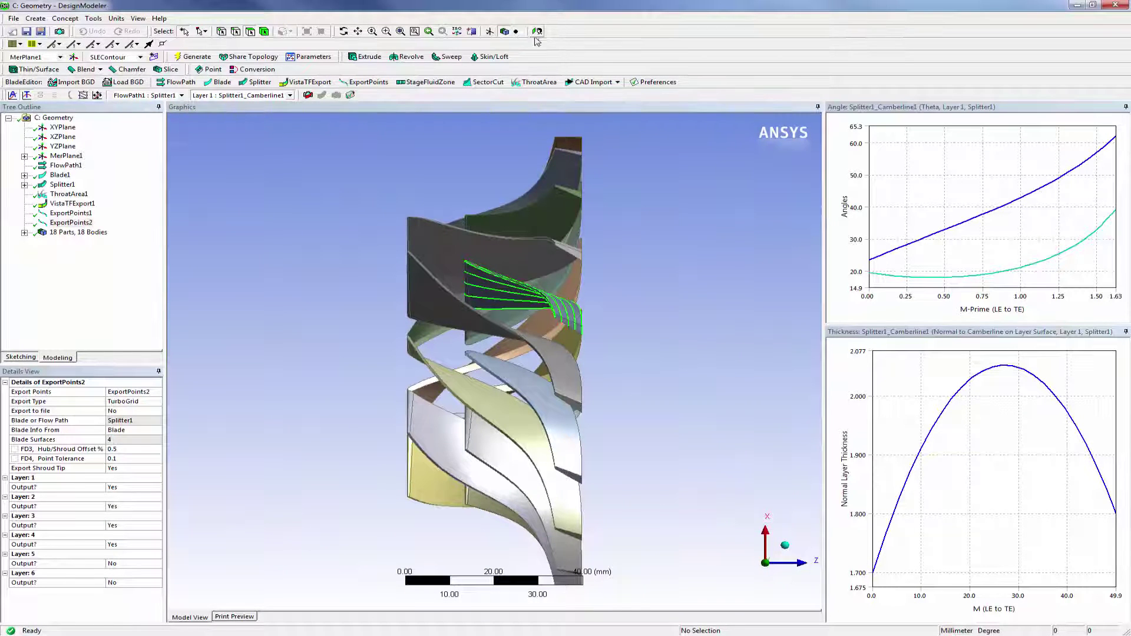
Add a stage fluid zone with Flow Path FlowPath1 and generate it as a new body
left_click(425, 82)
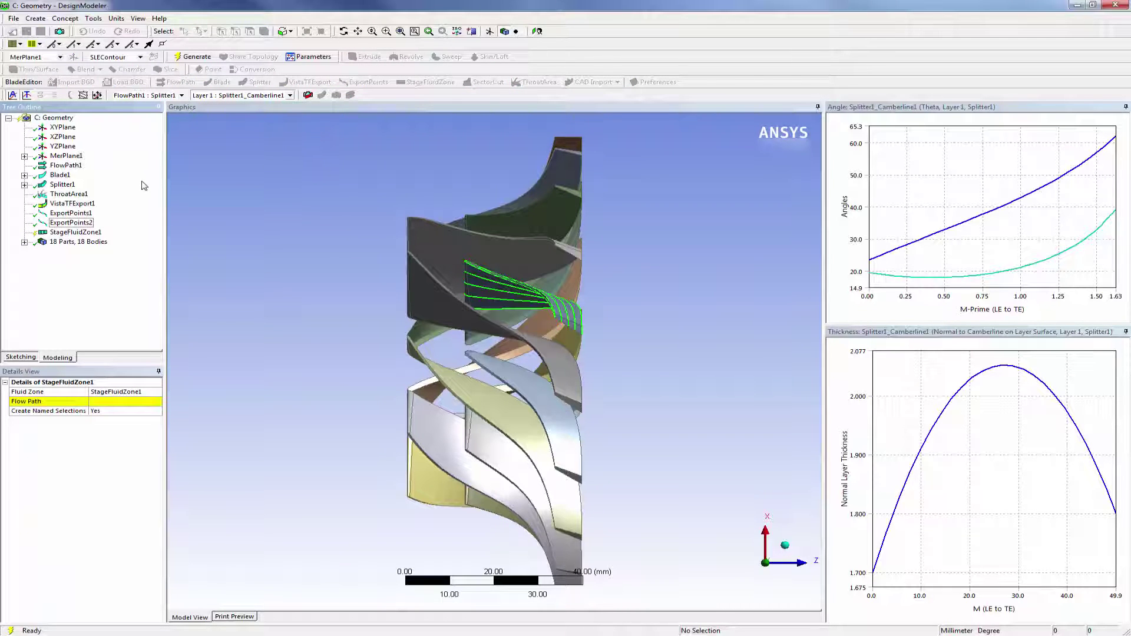
left_click(77, 402)
left_click(93, 403)
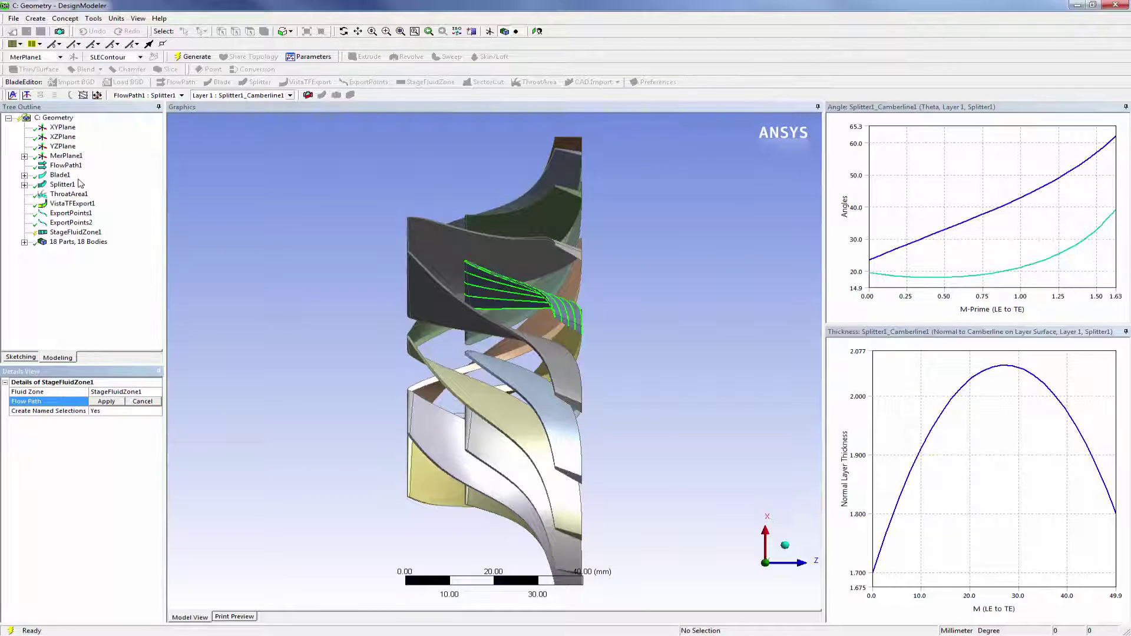
left_click(66, 165)
left_click(107, 401)
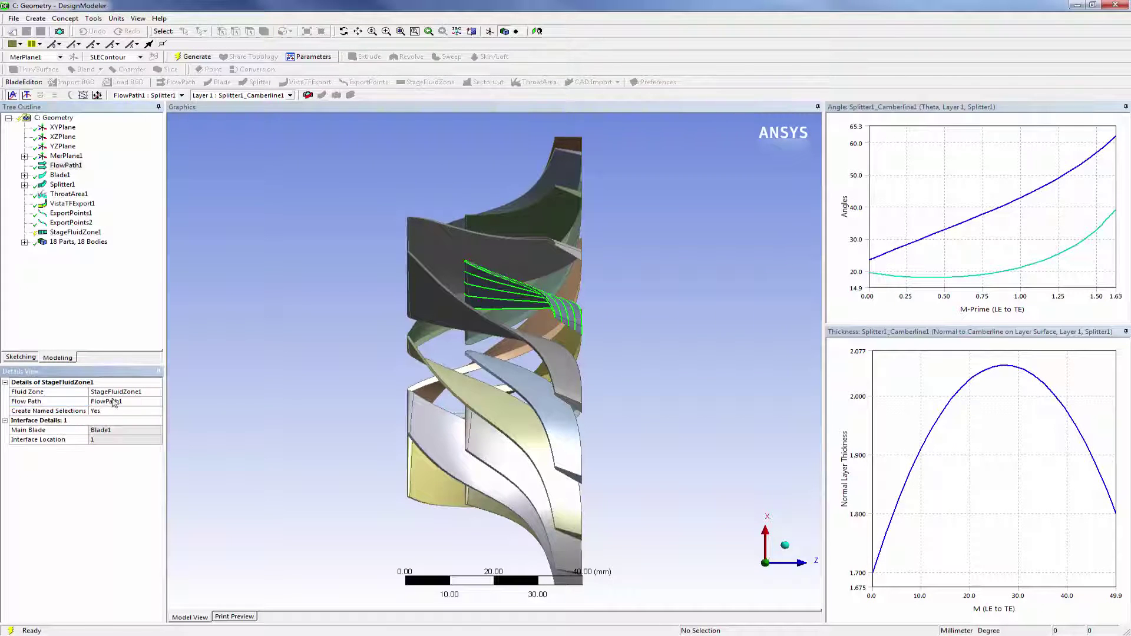
left_click(198, 57)
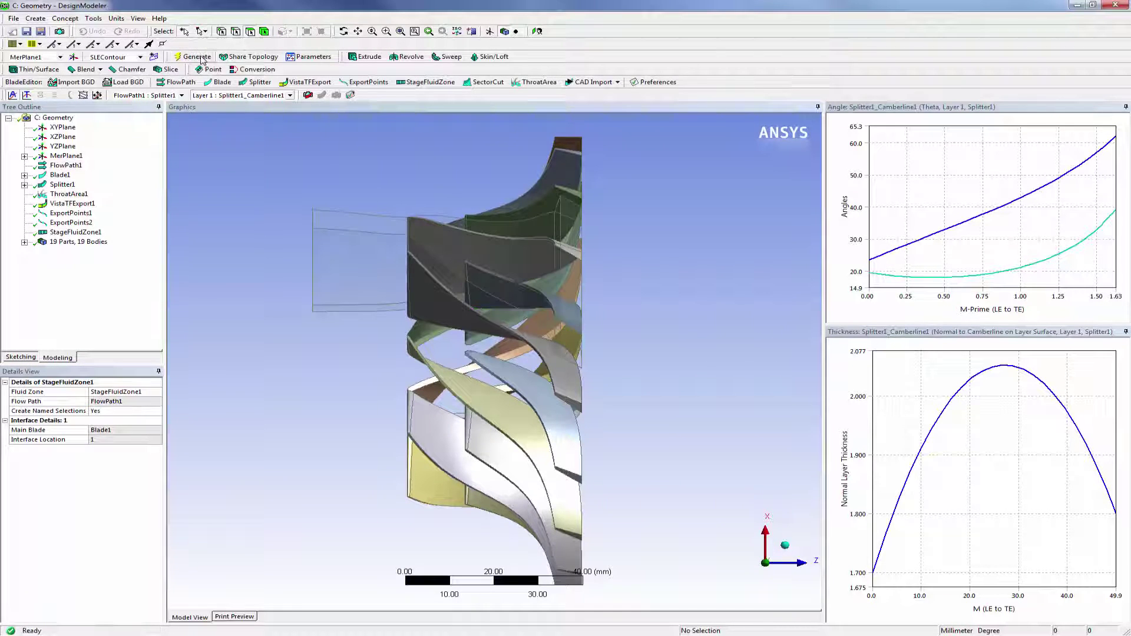
Inspect the new 25299 mm³ fluid-zone body, then restore the side view and clear the selection
left_click(348, 256)
middle_click_drag(347, 256, 268, 221)
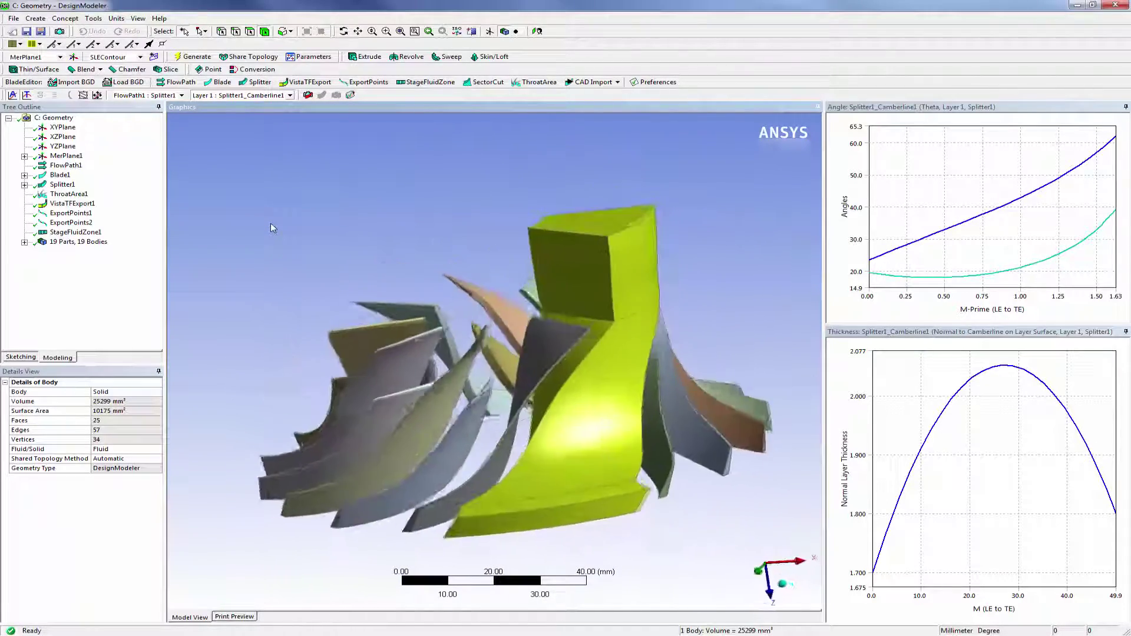
left_click(538, 31)
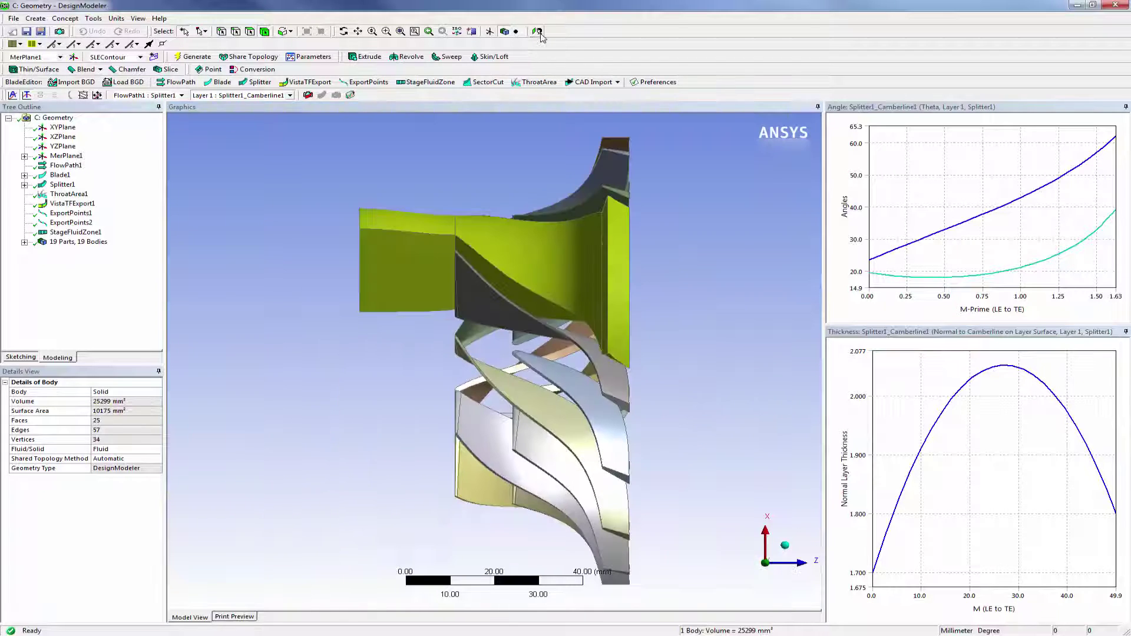
key("F9")
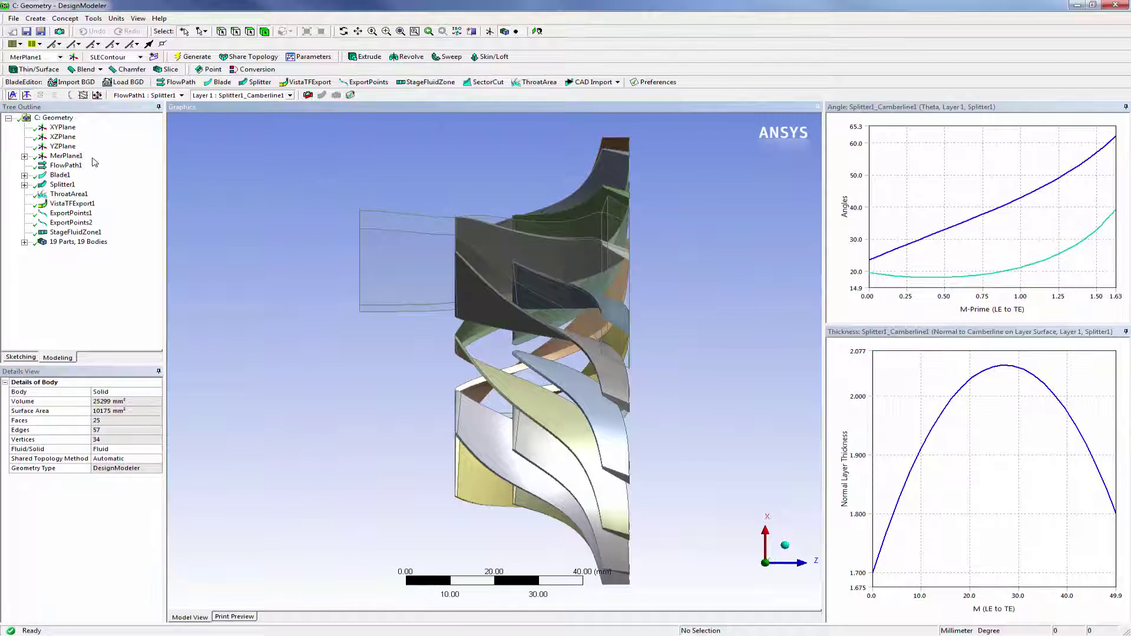
Create a new sketch on MerPlane1 and rename it Hub2
left_click(66, 156)
left_click(24, 156)
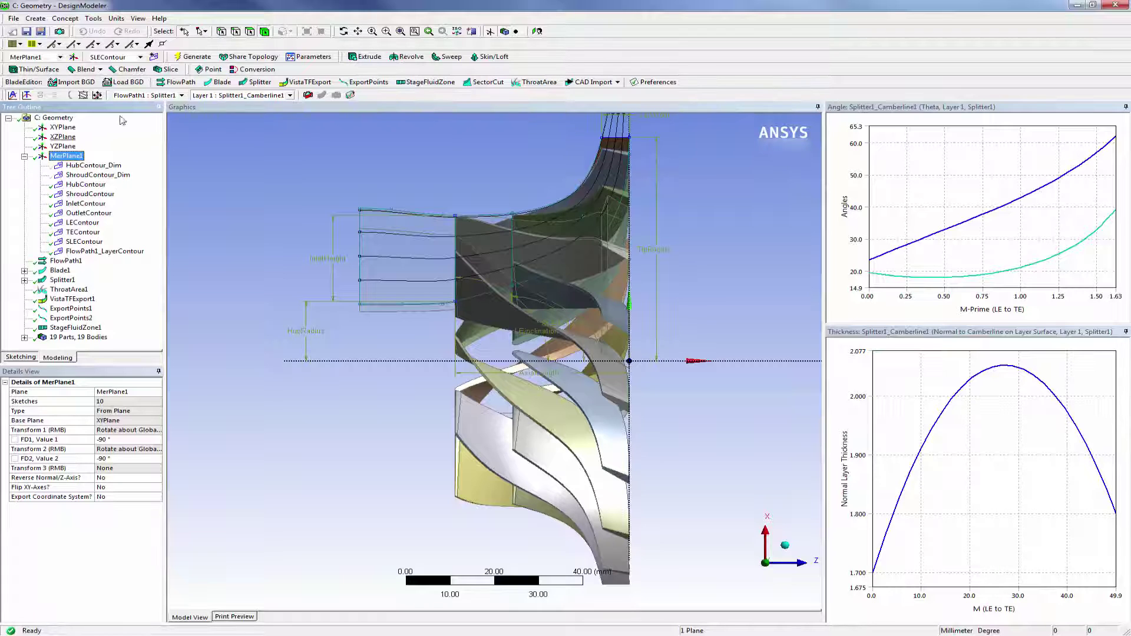
left_click(154, 56)
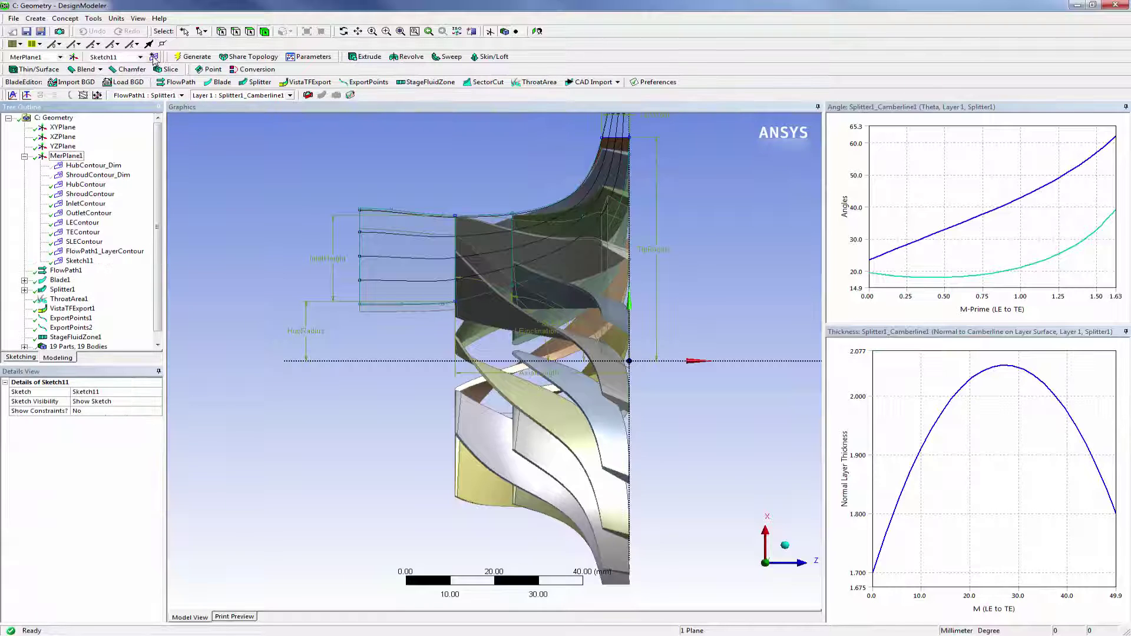
left_click(128, 391)
type("Hub2")
key("Return")
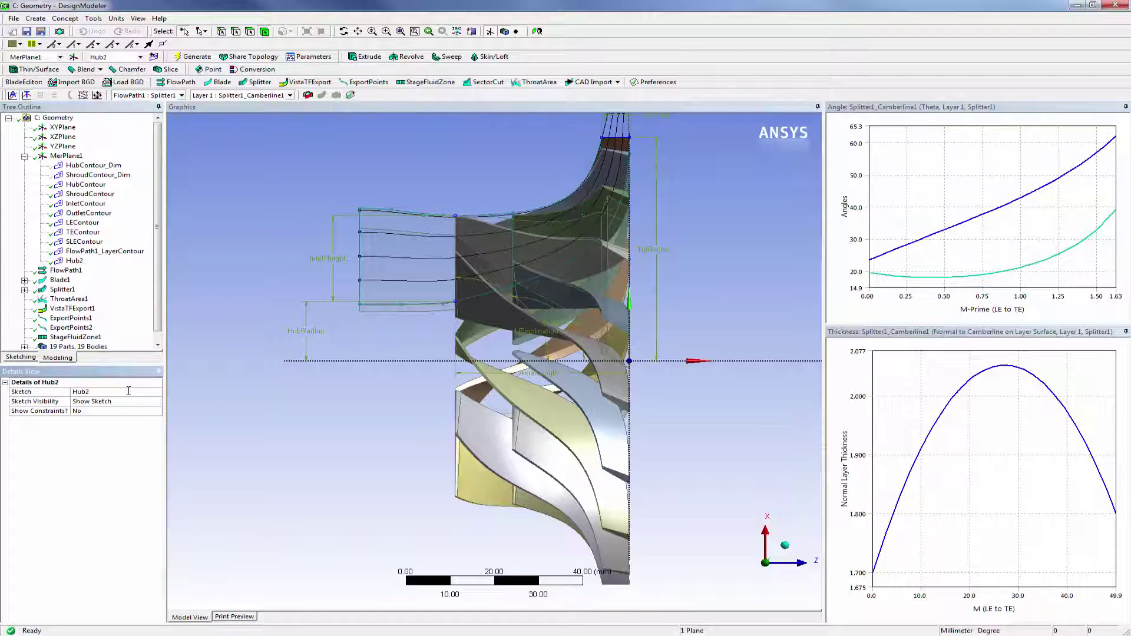
Duplicate the lower hub edge and curved contour edges from HubContour into Hub2
left_click(21, 357)
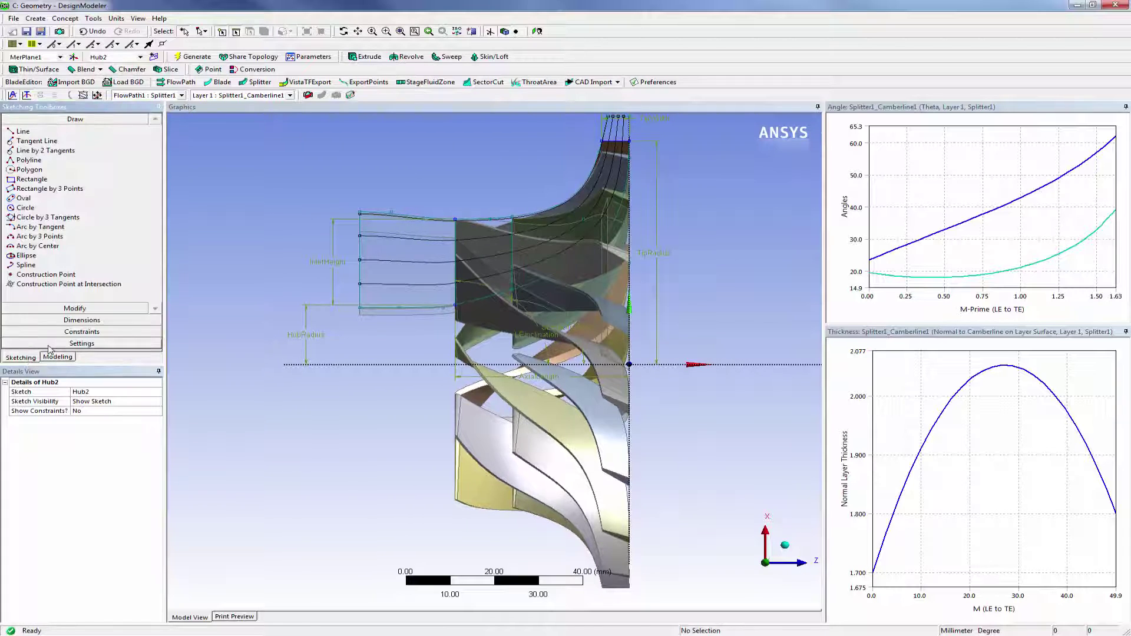
left_click(53, 309)
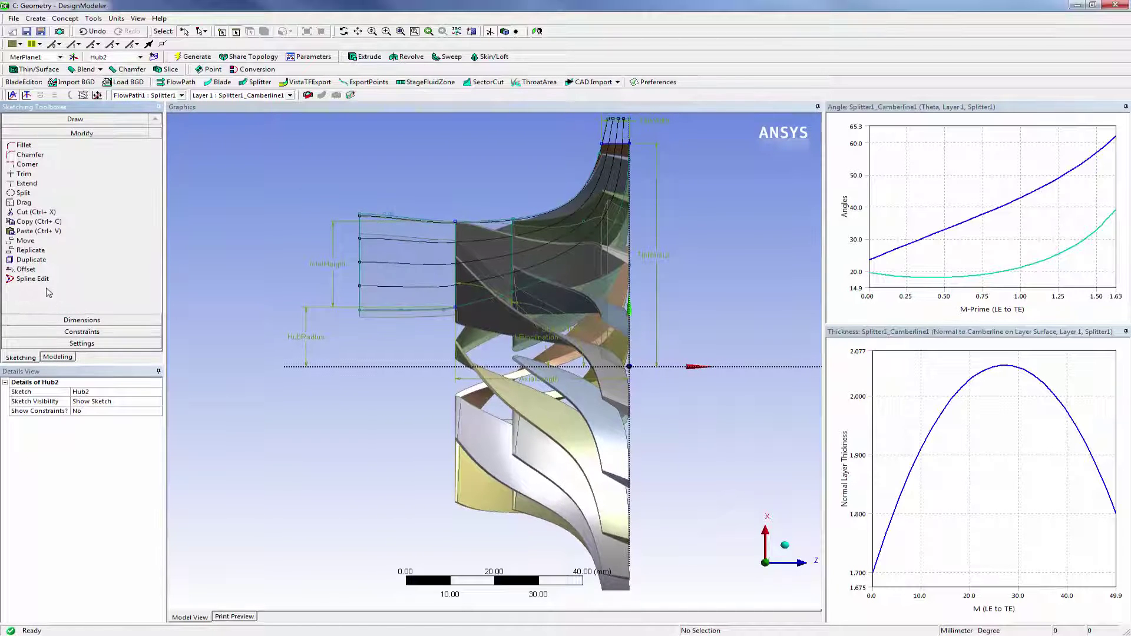
left_click(31, 257)
left_click(409, 314)
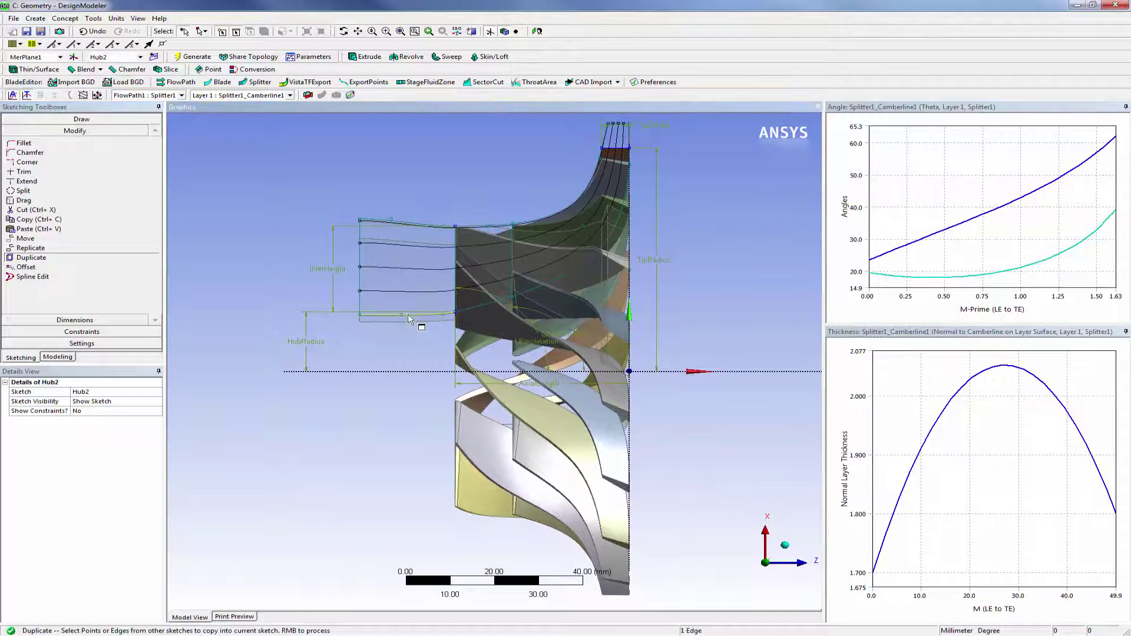
left_click(475, 308, "ctrl")
right_click(631, 144)
left_click(644, 155)
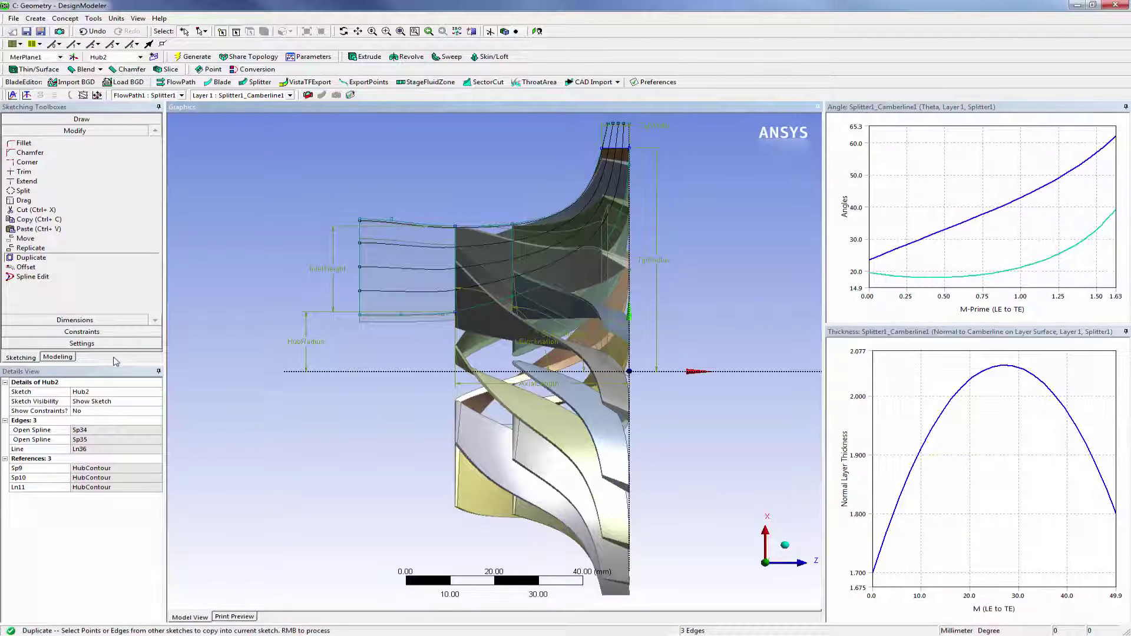
left_click(70, 332)
Enable Global and Cursor auto constraints for sketching
left_click(73, 296)
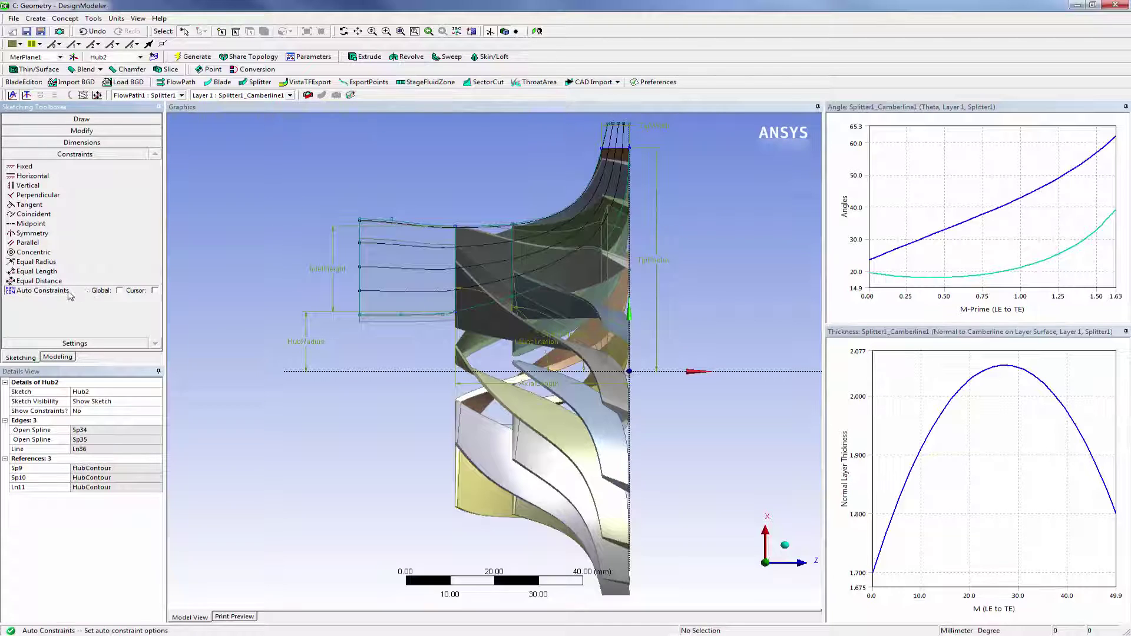
left_click(120, 291)
left_click(155, 291)
Draw an open polyline from the hub line end beneath the hub contour in Hub2, then regenerate
left_click(119, 121)
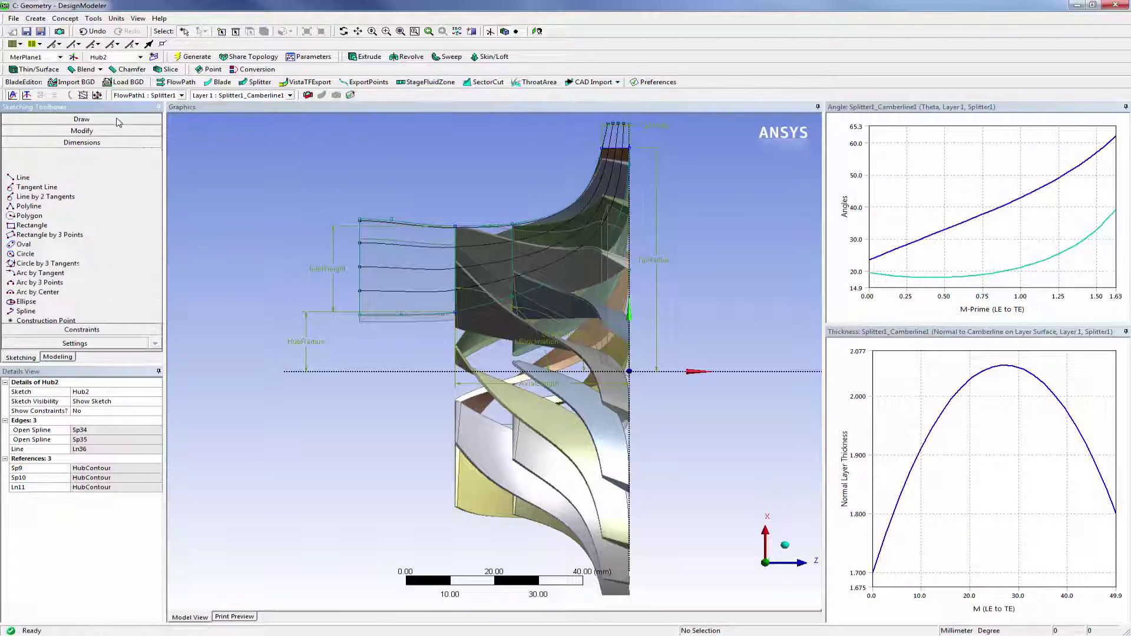
left_click(51, 165)
left_click(360, 313)
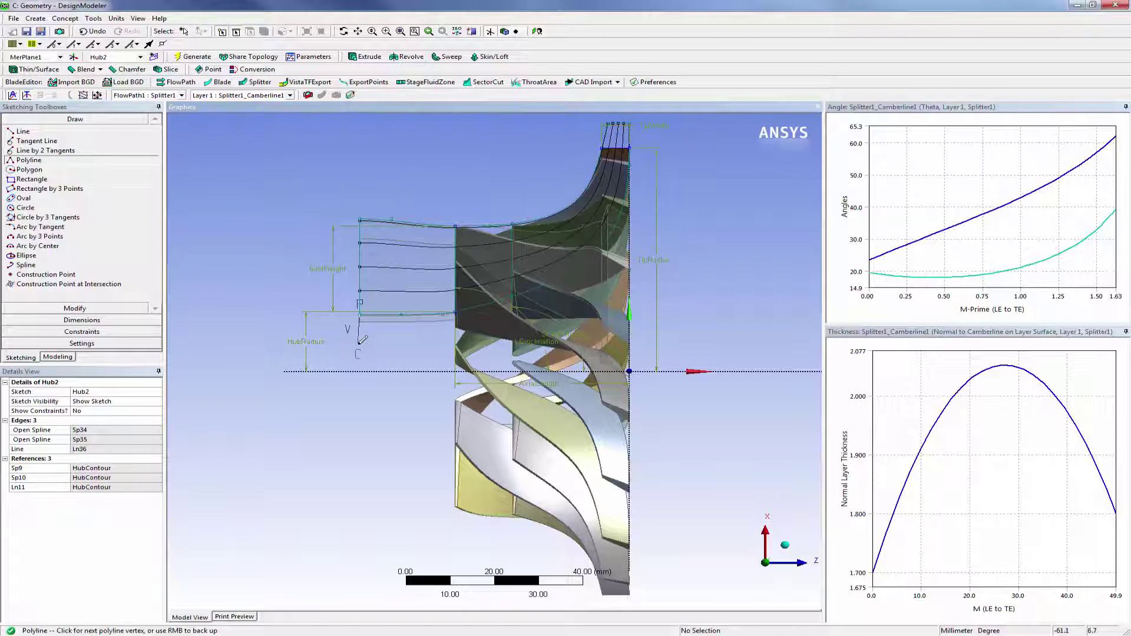
left_click(360, 343)
left_click(654, 343)
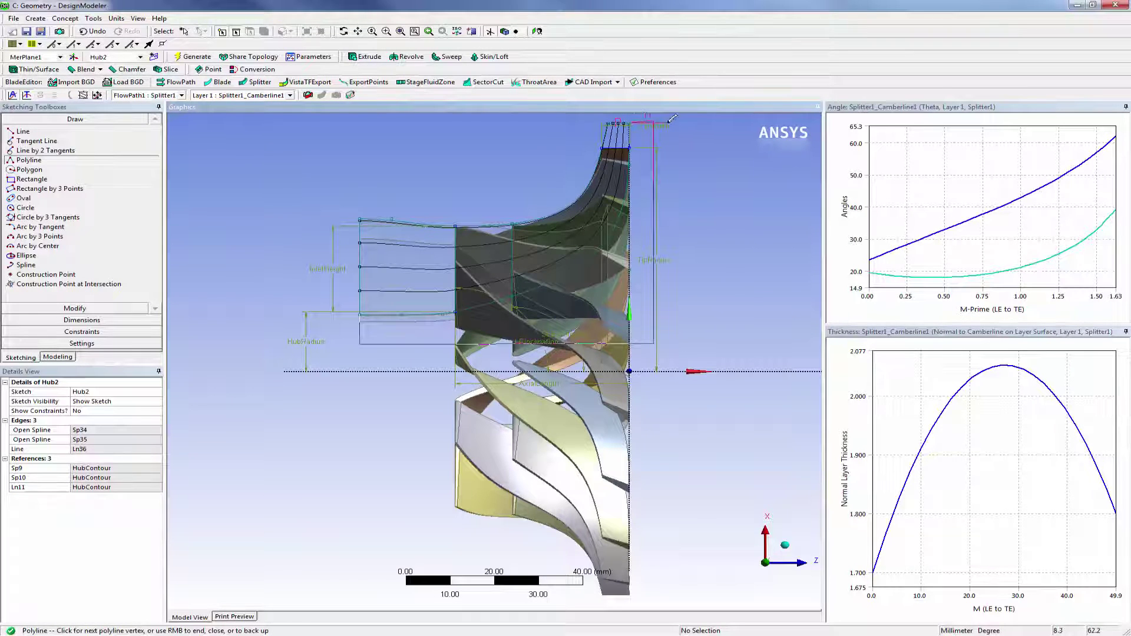
right_click(687, 123)
left_click(705, 130)
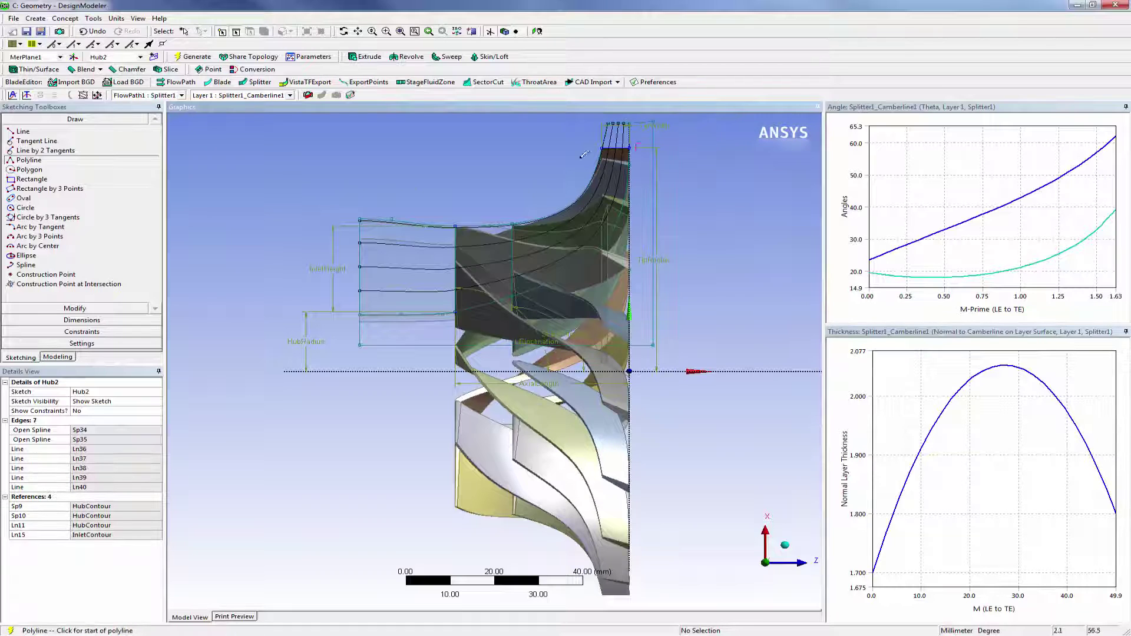
left_click(195, 57)
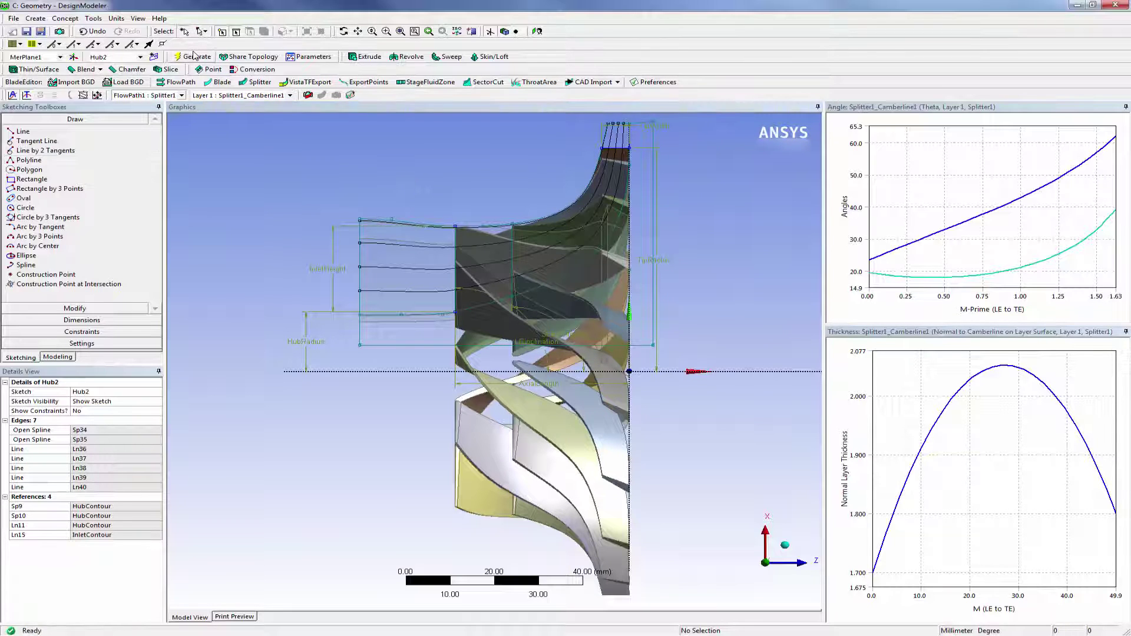
left_click(62, 357)
Create SectorCut1 with Blade set to Blade1 and Sketch set to Hub2, then generate it
scroll(65, 334, "up", 7)
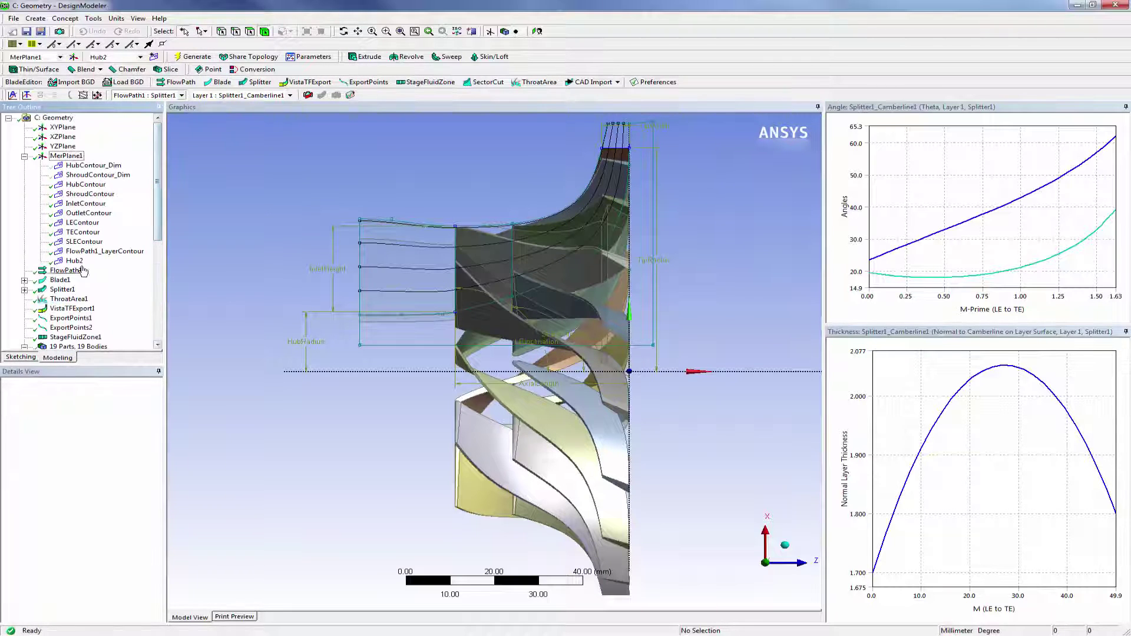
left_click(79, 264)
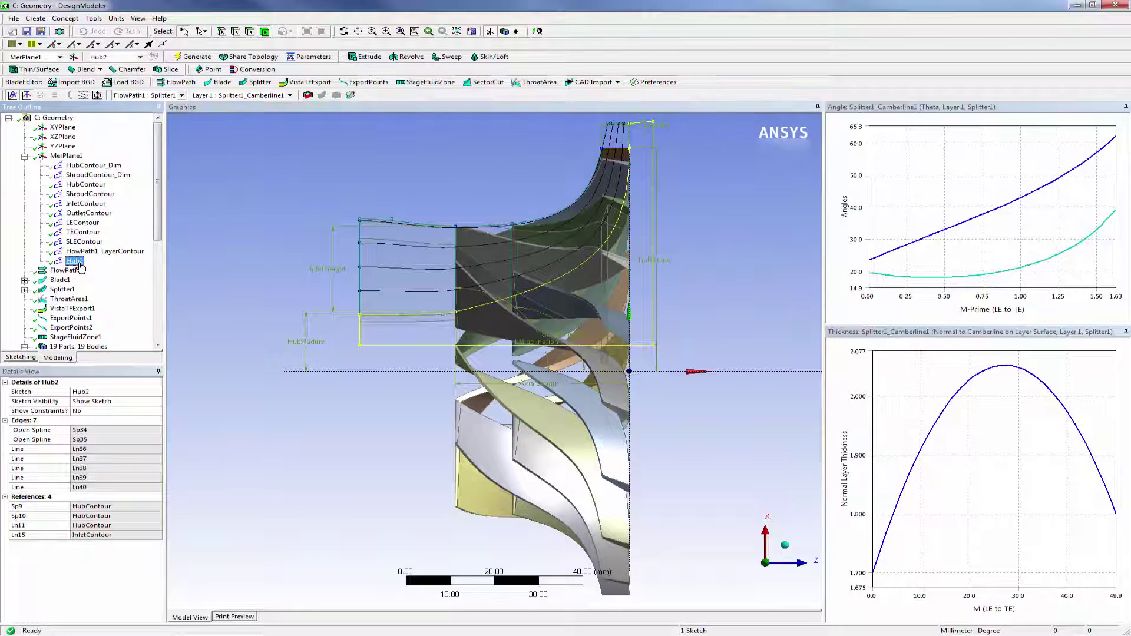
left_click(484, 82)
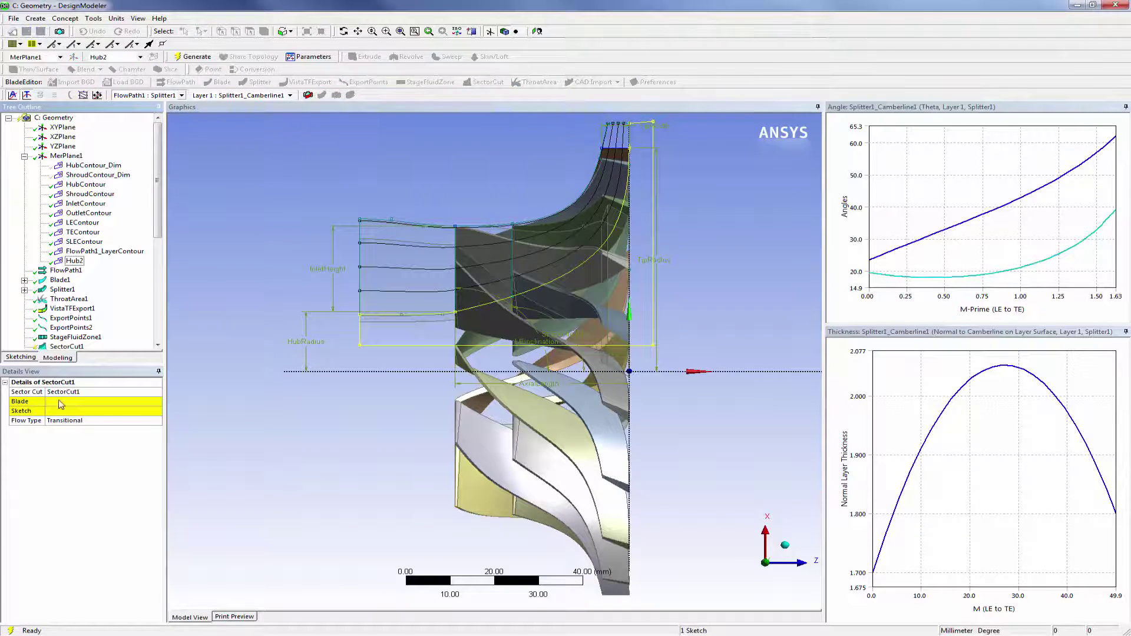
left_click(61, 404)
left_click(60, 280)
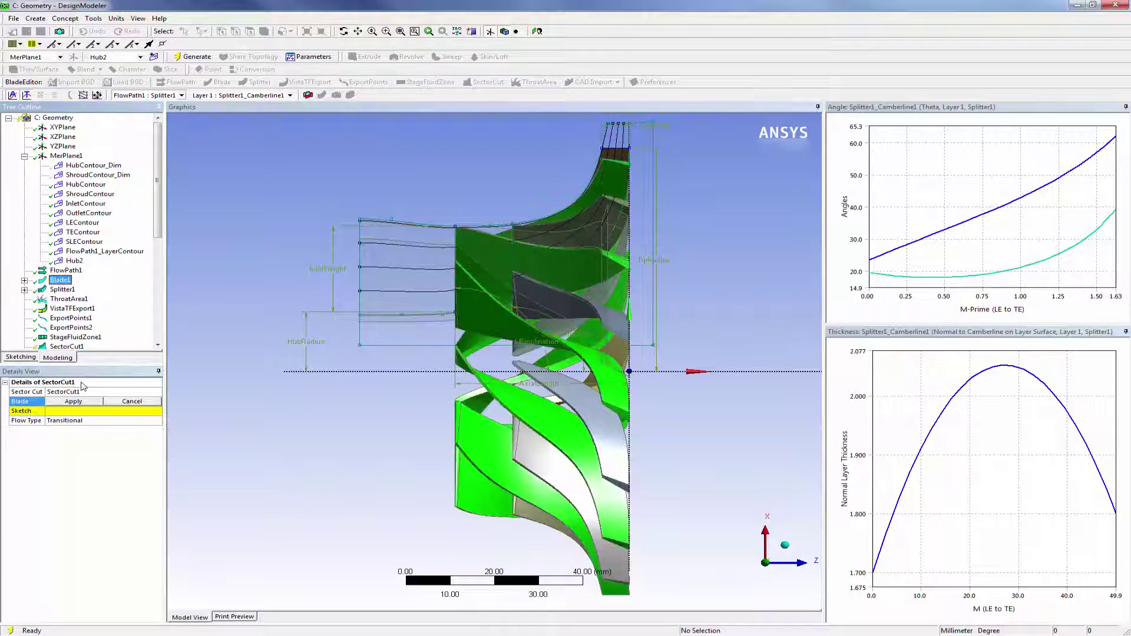
left_click(73, 402)
left_click(73, 410)
left_click(75, 261)
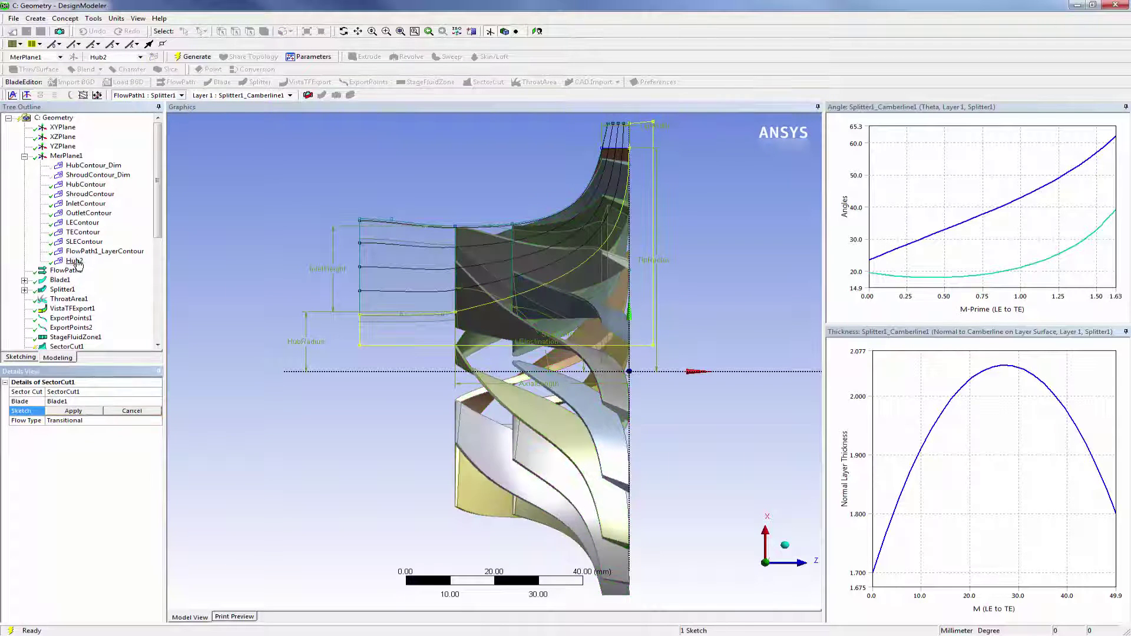
left_click(74, 411)
left_click(195, 57)
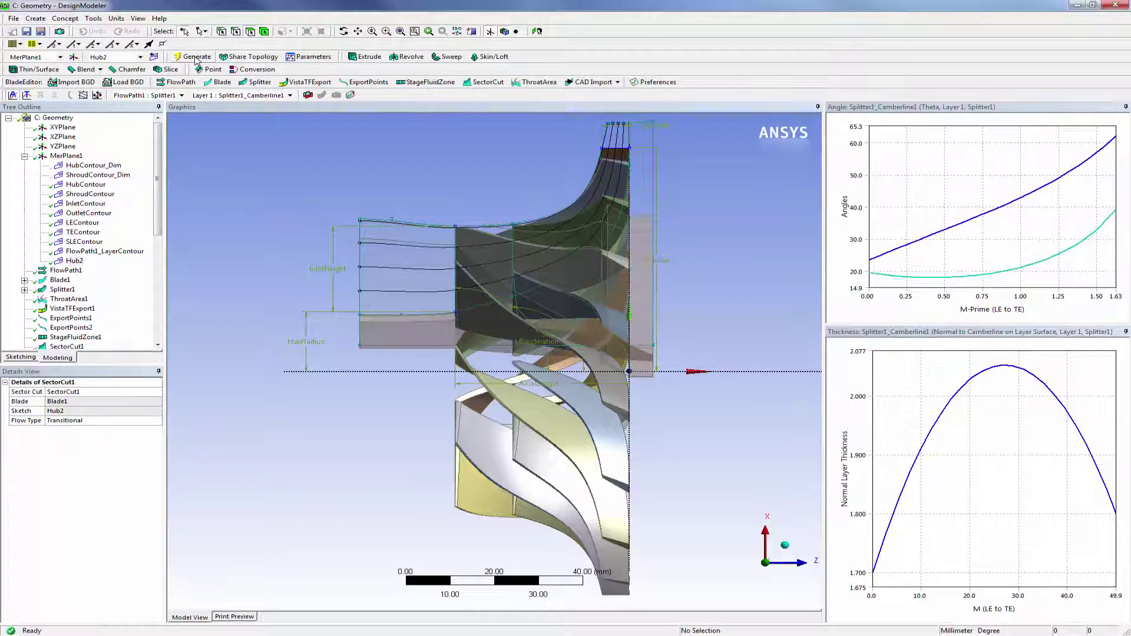
Hide the plane overlay and inspect the sector-cut solid, confirming the model has 20 bodies
left_click(489, 31)
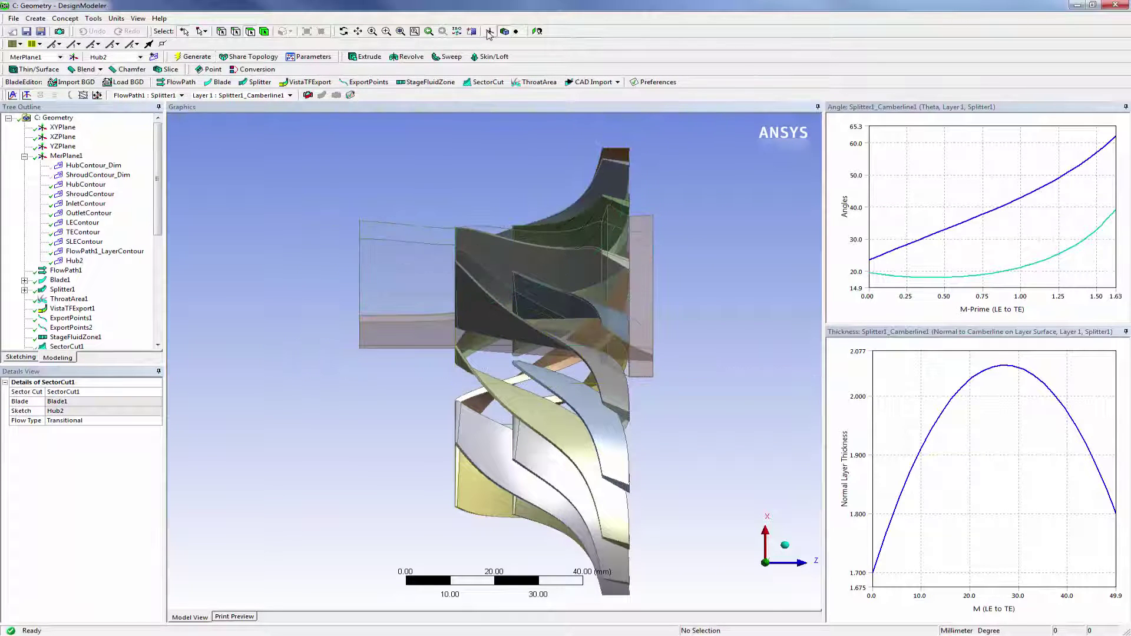
left_click(396, 333)
middle_click_drag(397, 334, 392, 336)
left_click(537, 32)
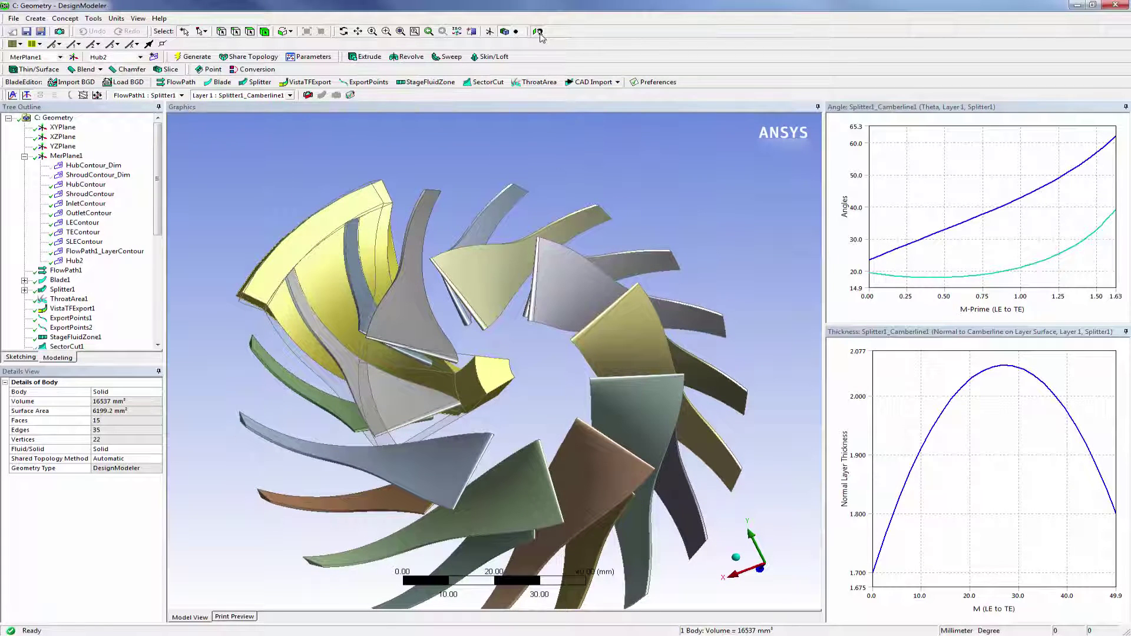
left_click(538, 32)
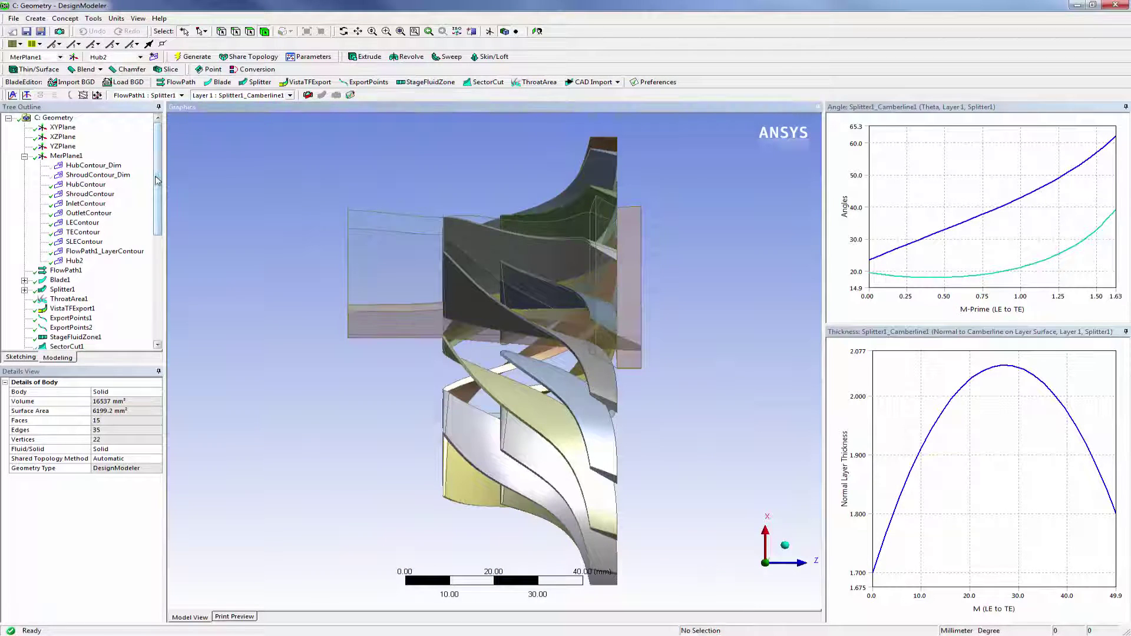
left_click_drag(157, 177, 159, 266)
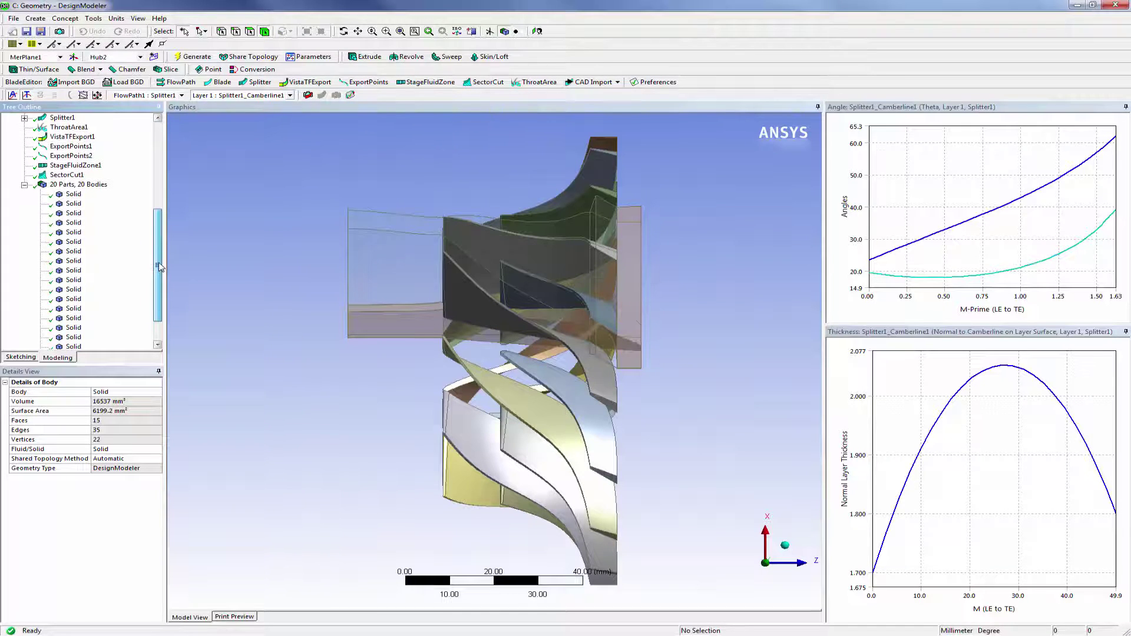
Display ThroatArea1's throat areas (2274.57, 1242.72, 1099.62) with a widened Details View
left_click(69, 127)
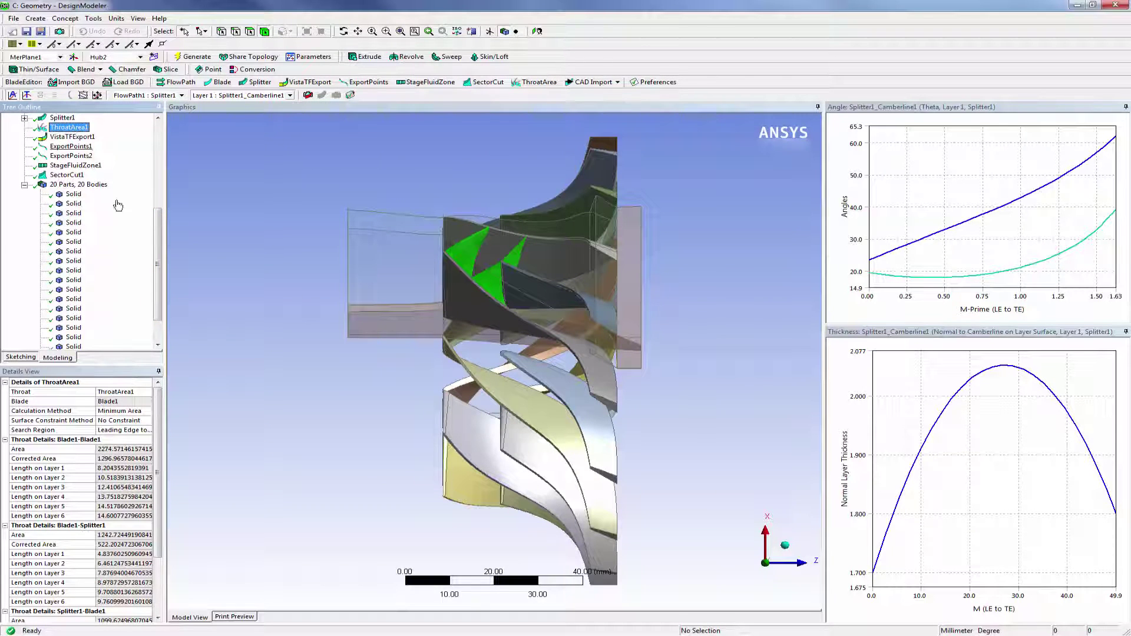
left_click_drag(161, 389, 190, 453)
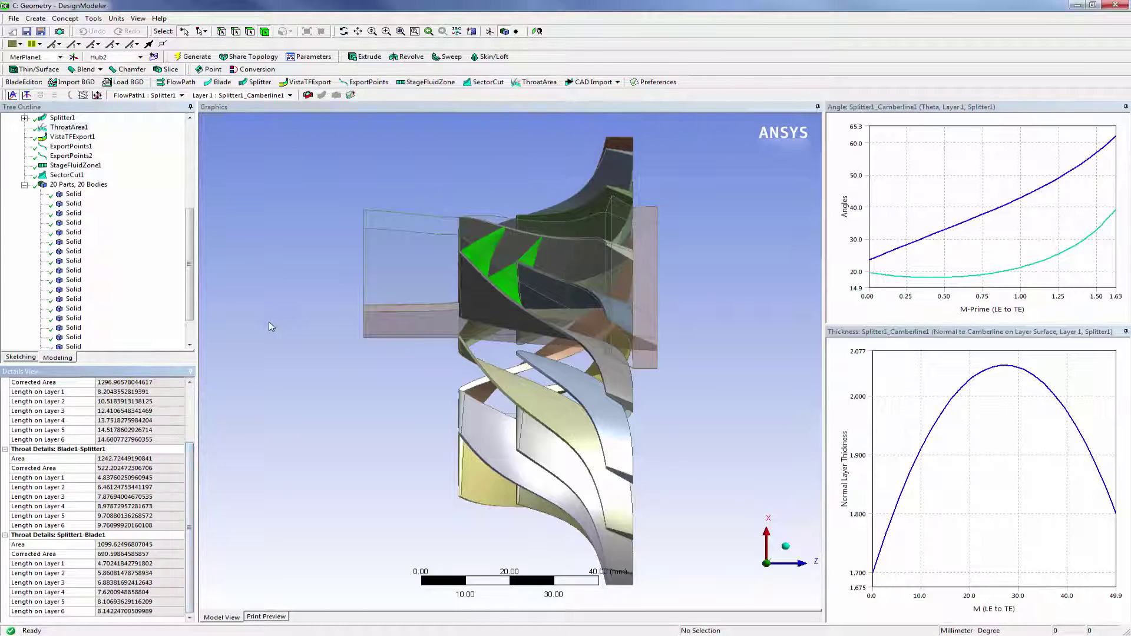
Close DesignModeler to return to the Workbench project schematic
left_click(1117, 6)
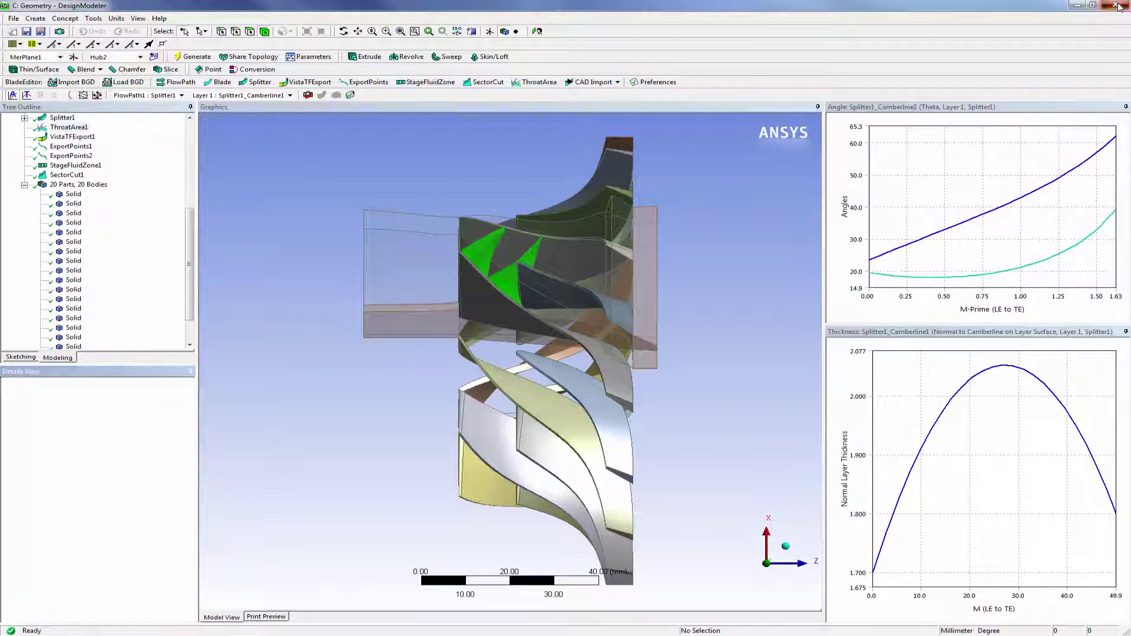